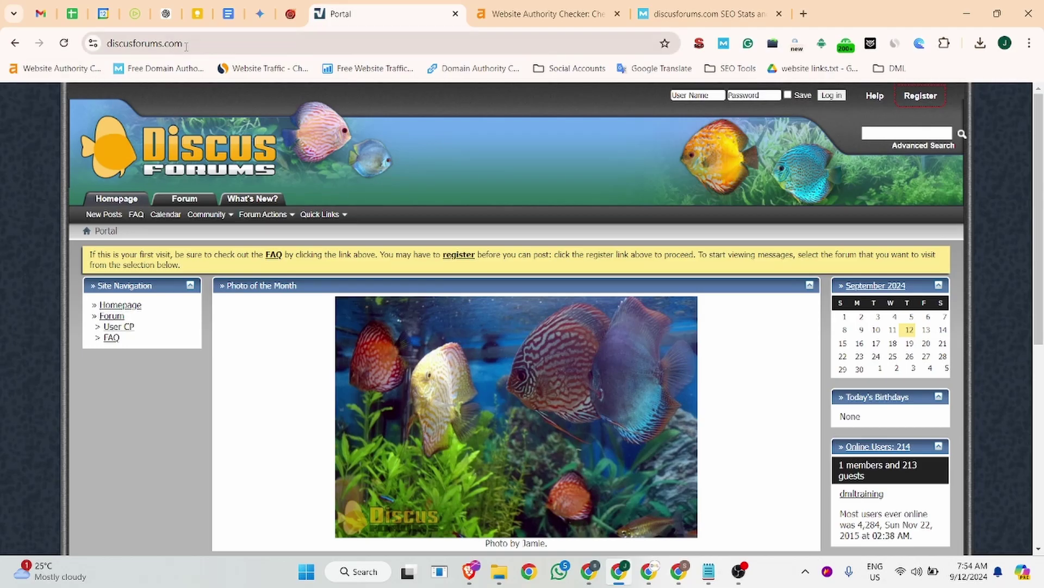
- Look over the discusforums.com homepage, then examine the site's Ahrefs authority results and Moz domain analysis
left_click(125, 43)
scroll(332, 333, "down", 10)
scroll(470, 332, "up", 10)
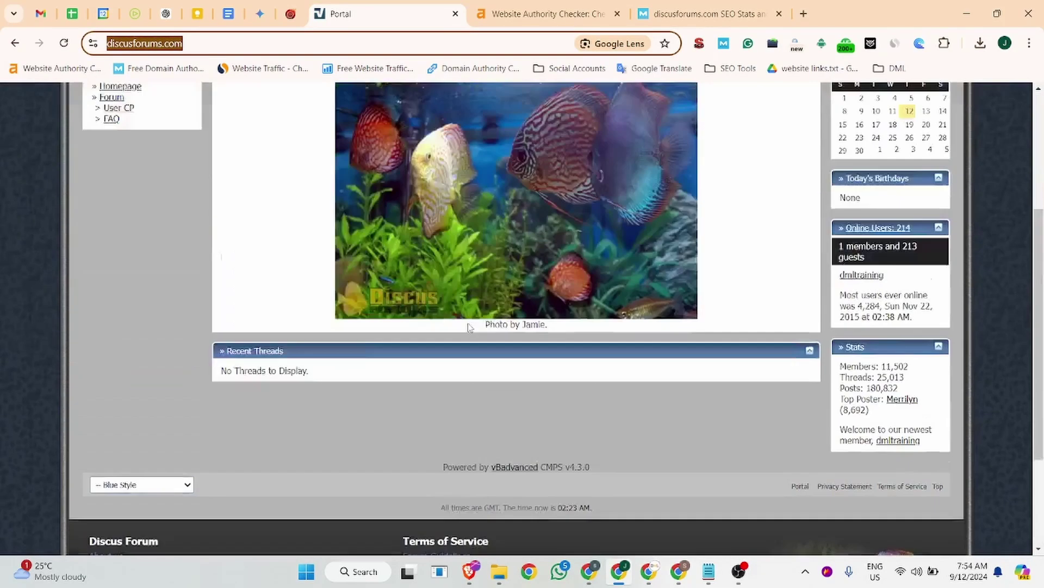
left_click(544, 14)
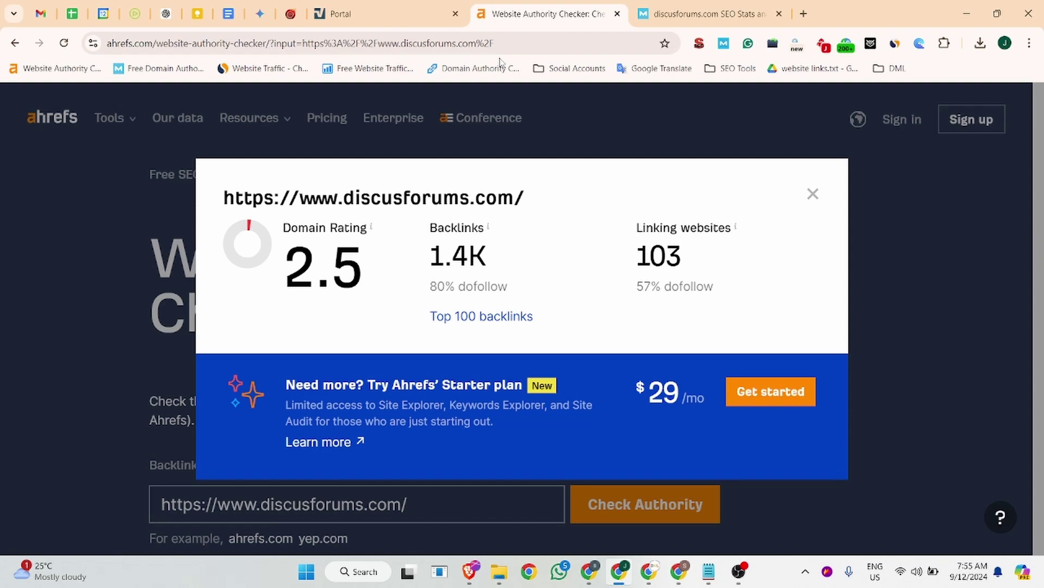
left_click(707, 13)
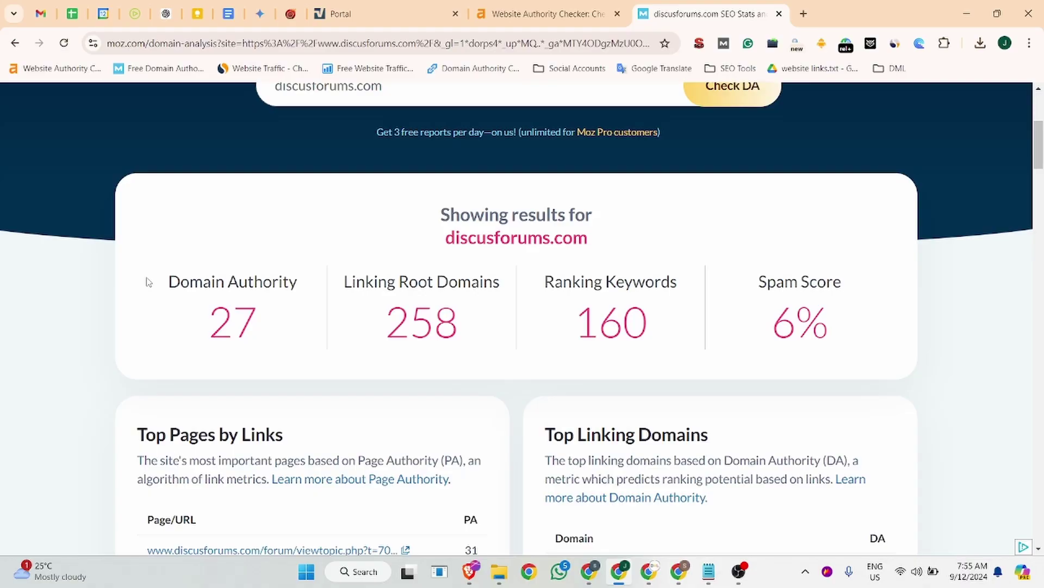
- Examine the Similarweb traffic, ranking, geography and traffic source data for discusforums.com, then close the overview
left_click(318, 10)
left_click(894, 43)
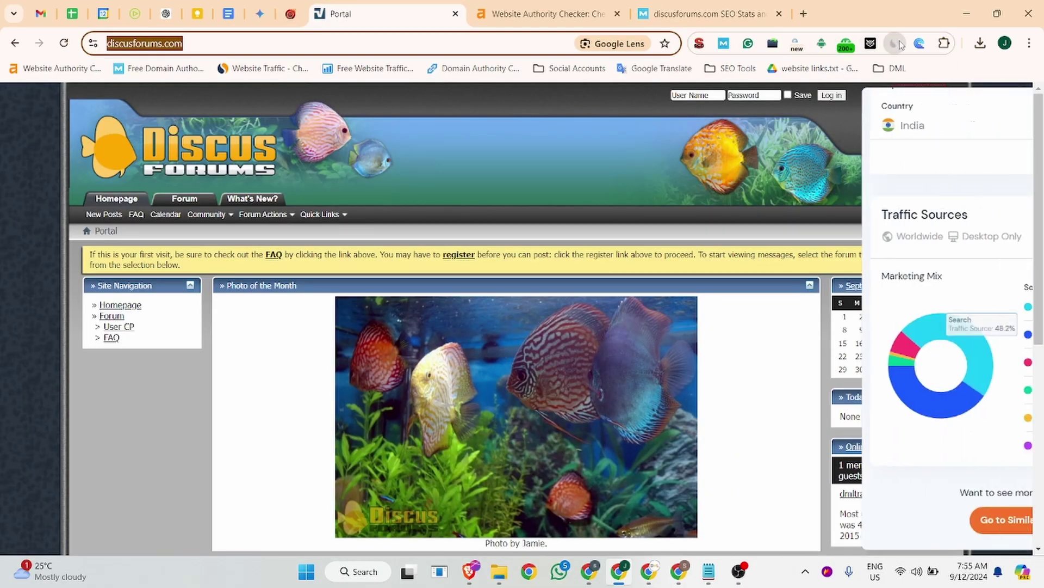
scroll(892, 292, "up", 5)
scroll(893, 293, "up", 10)
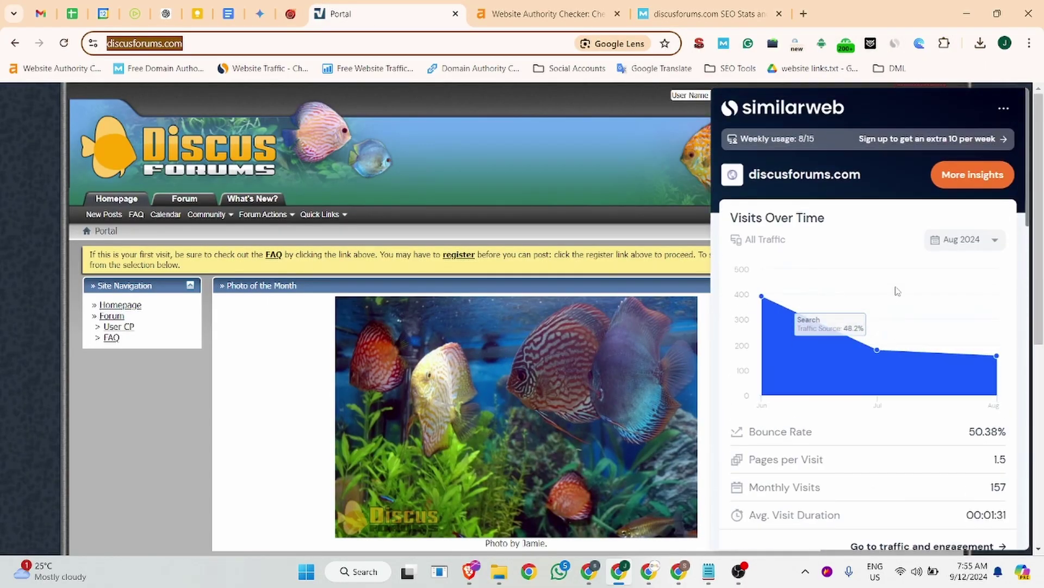
scroll(1021, 358, "down", 3)
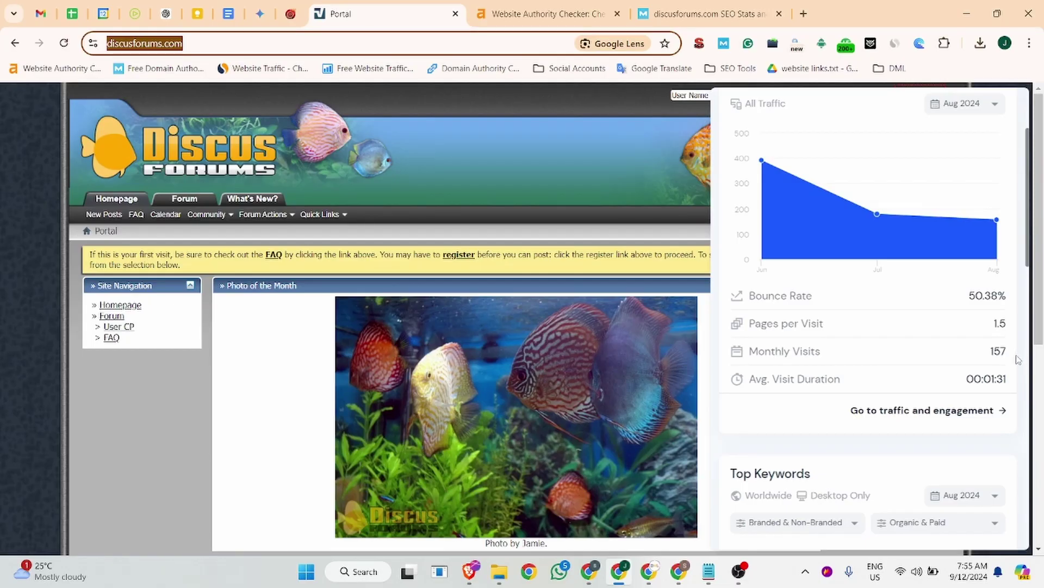
scroll(1012, 356, "down", 10)
scroll(893, 359, "up", 4)
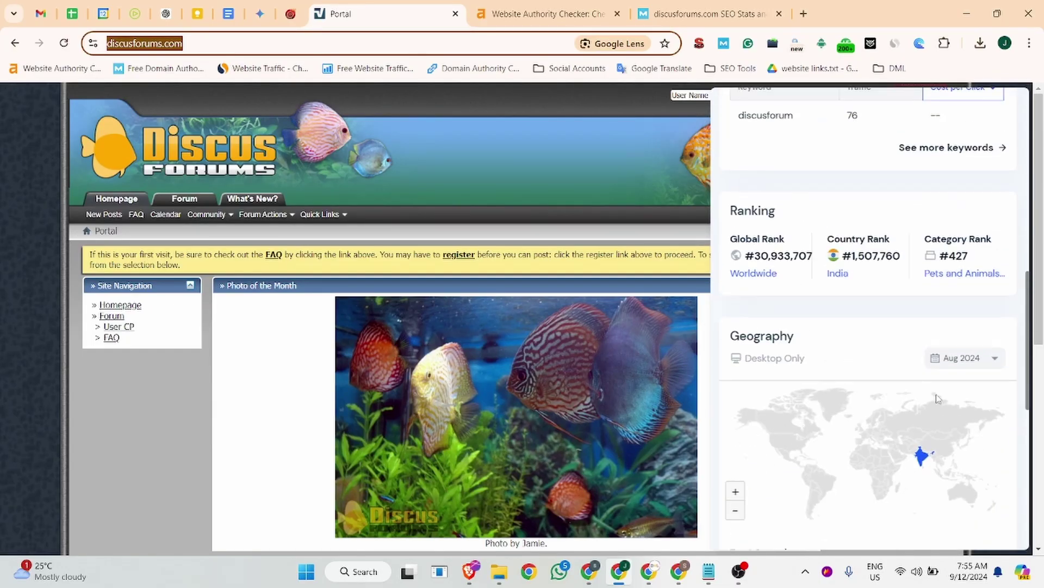
scroll(937, 399, "down", 5)
left_click(140, 466)
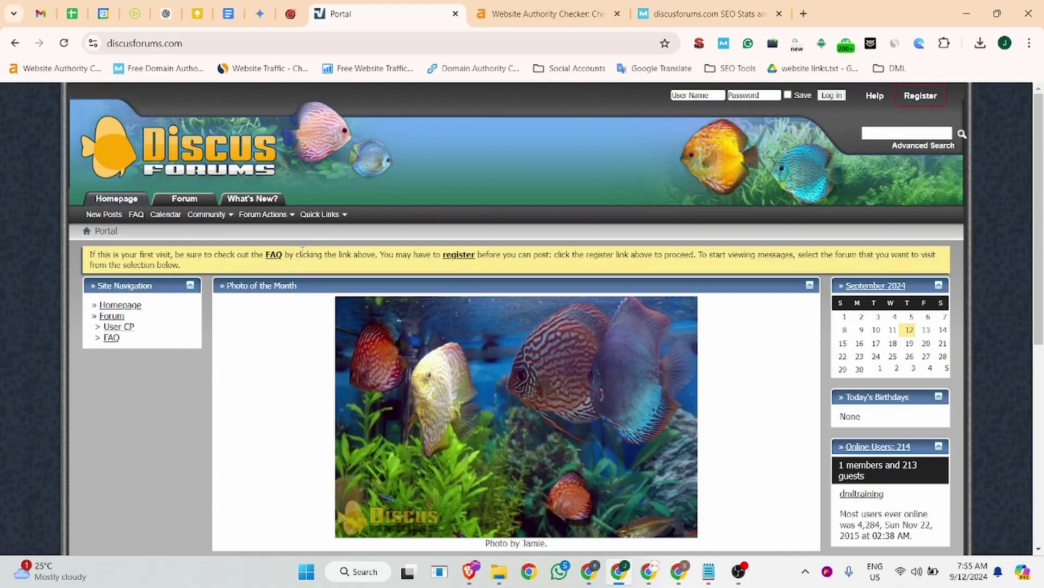
- Start registering a Discus Forums account, enter the date of birth and proceed to the second registration page
left_click(923, 98)
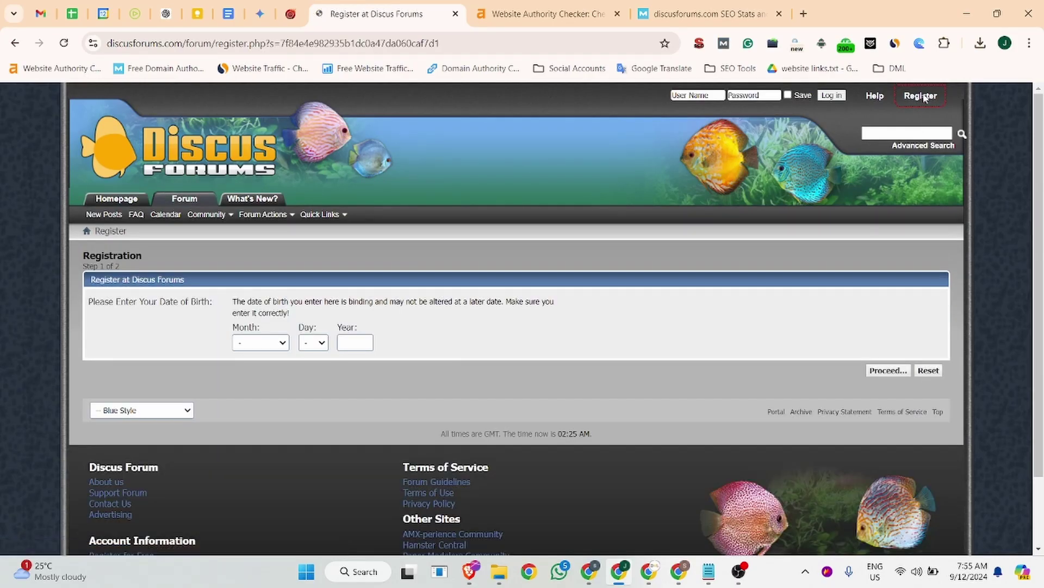
left_click(282, 343)
left_click(258, 250)
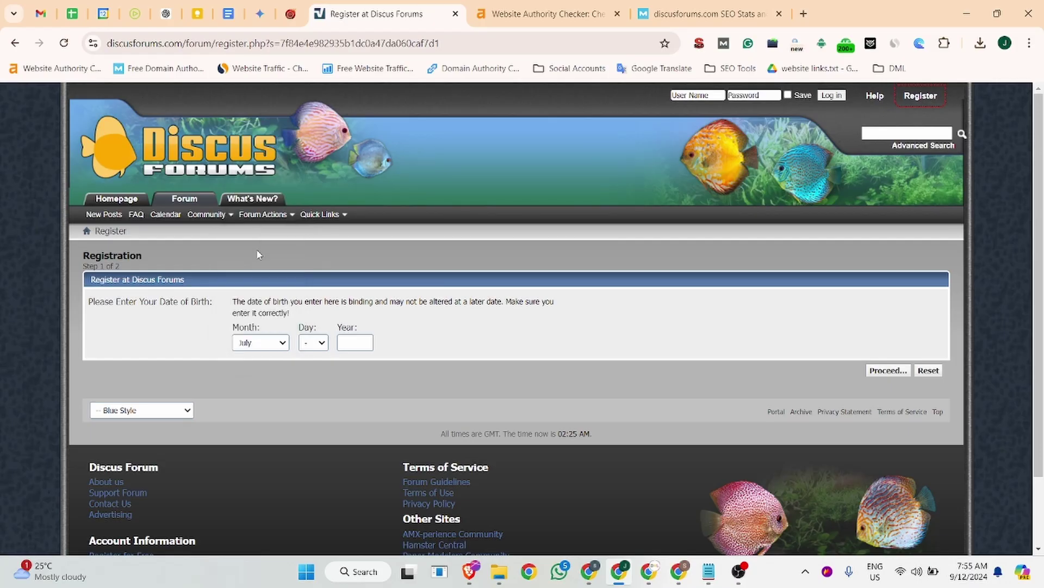
left_click(318, 343)
left_click(305, 100)
left_click(351, 342)
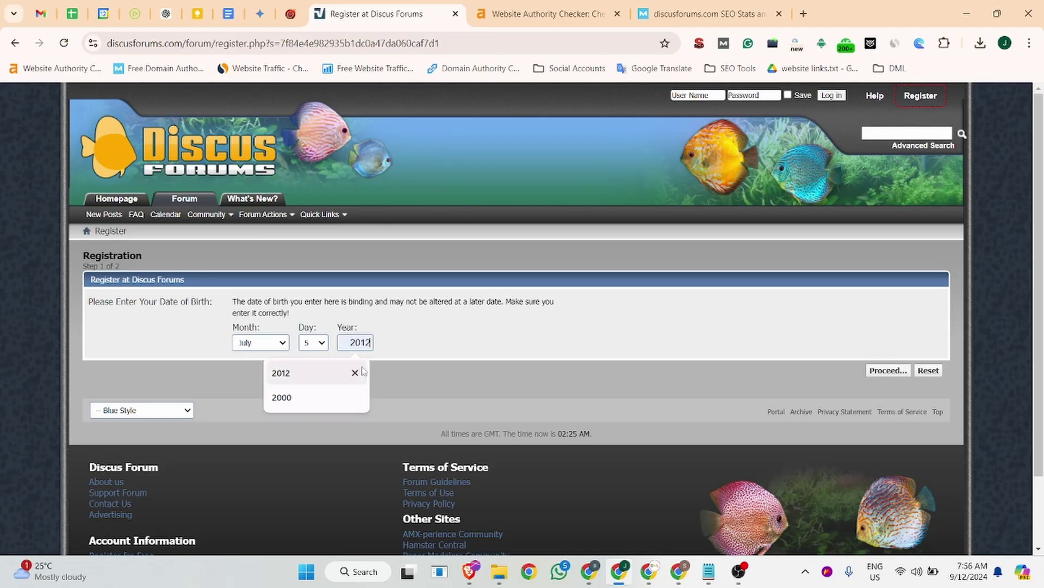
left_click(329, 396)
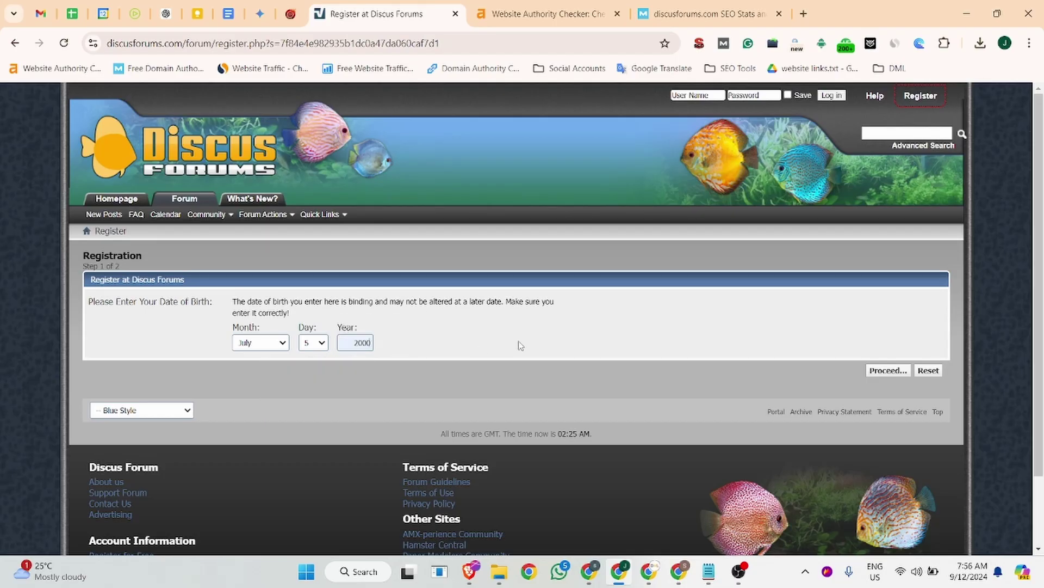
left_click(879, 374)
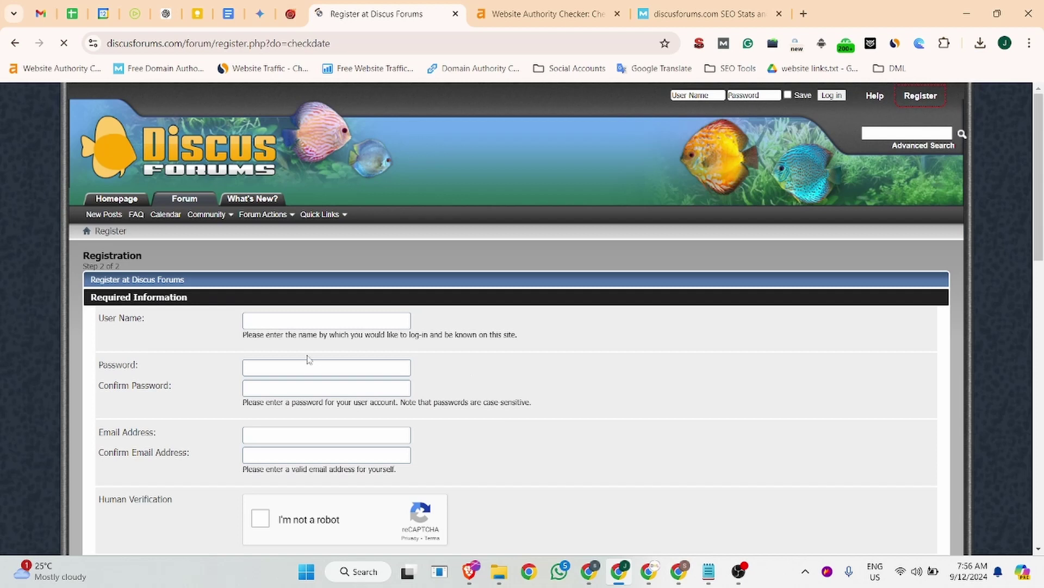
- Enter jobma as the user name, then fill in the account password and its confirmation
left_click(264, 325)
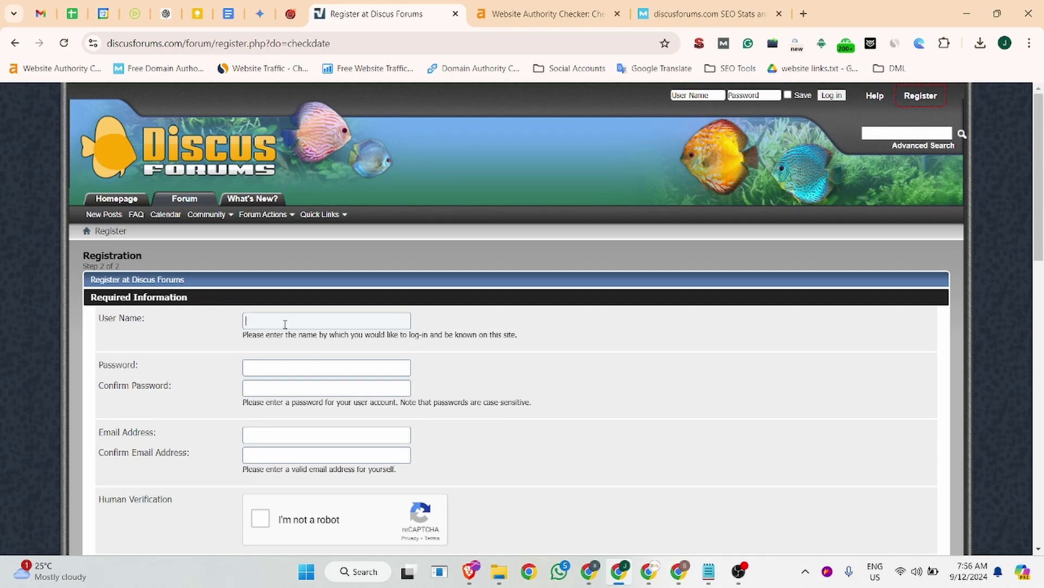
type("jobma")
left_click(283, 367)
type("****")
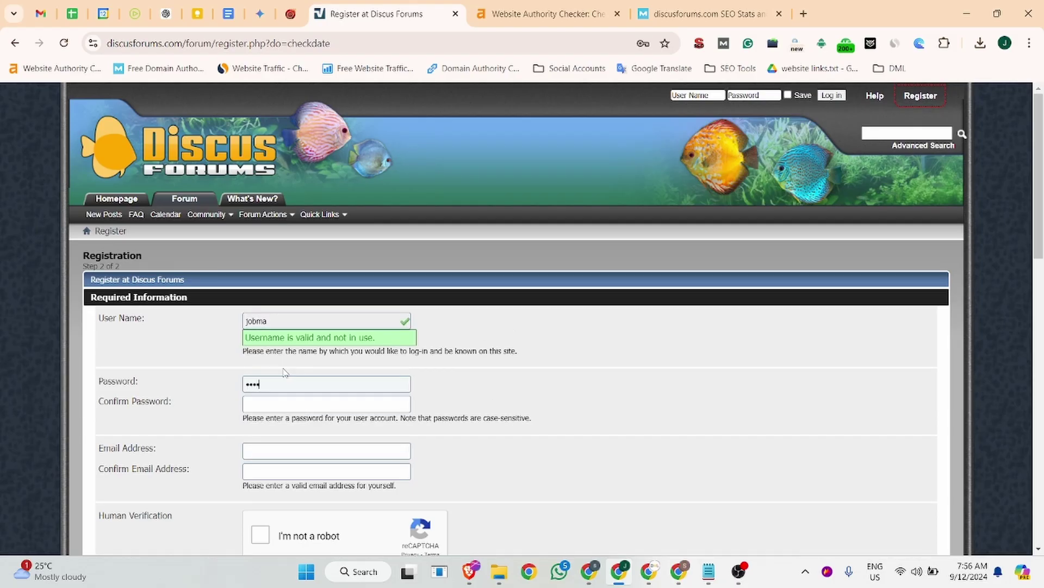
type("******")
left_click(247, 404)
type("******")
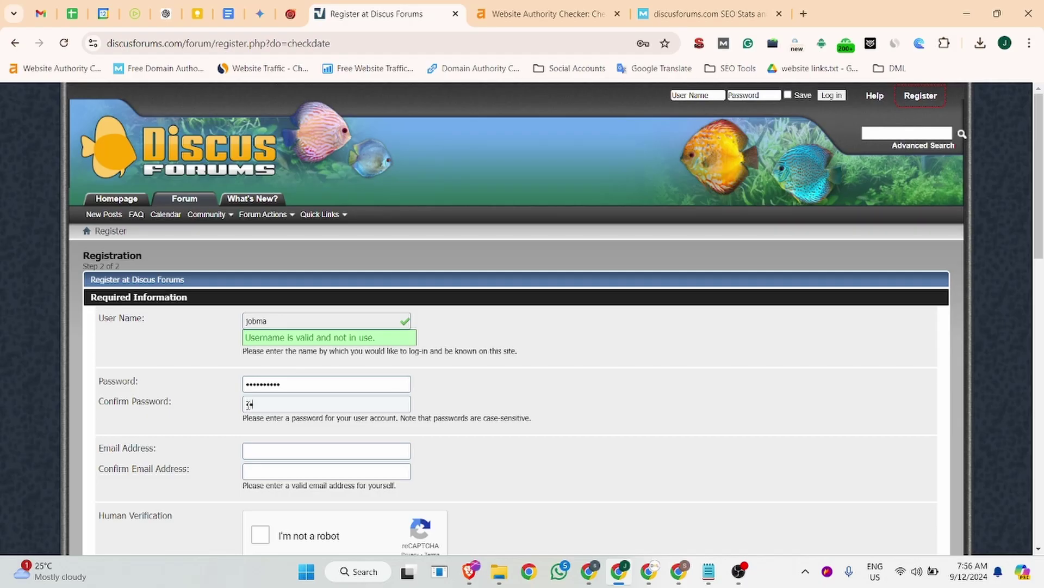
type("****")
- Fill in the account's email address and its confirmation, then complete the human verification
left_click(260, 449)
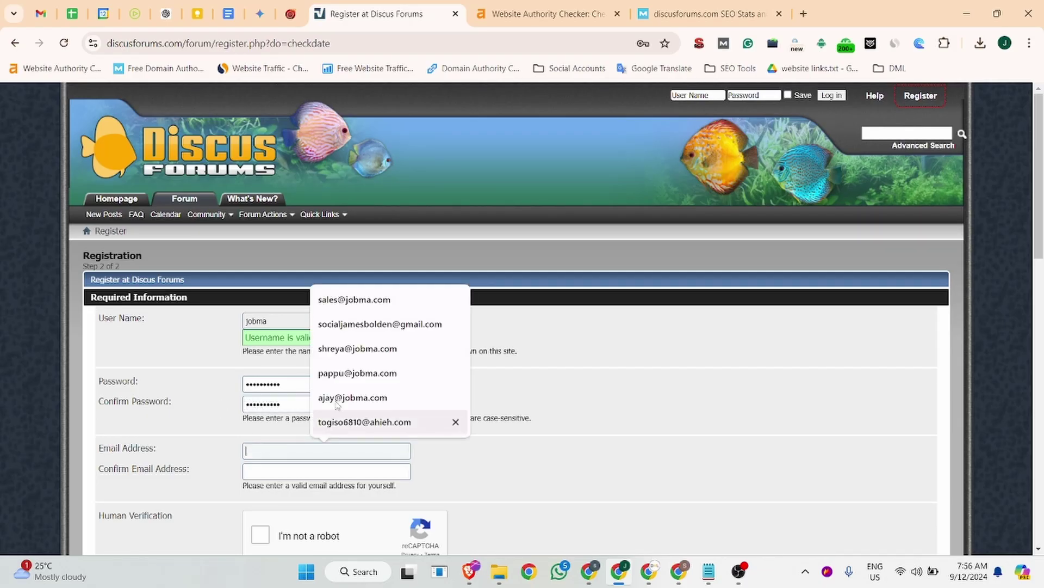
left_click(368, 327)
left_click(269, 471)
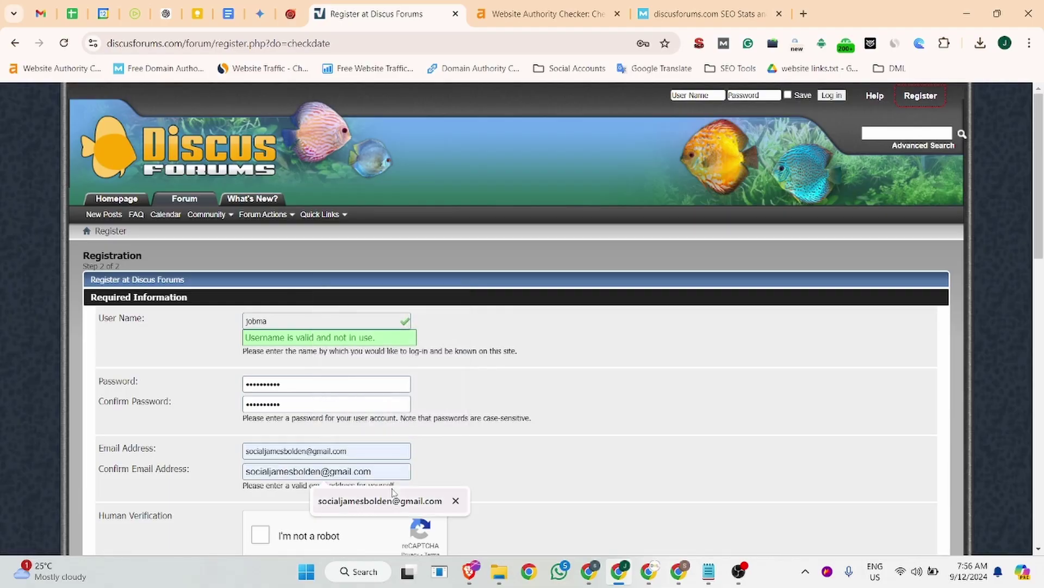
left_click(380, 501)
scroll(257, 330, "down", 3)
left_click(259, 330)
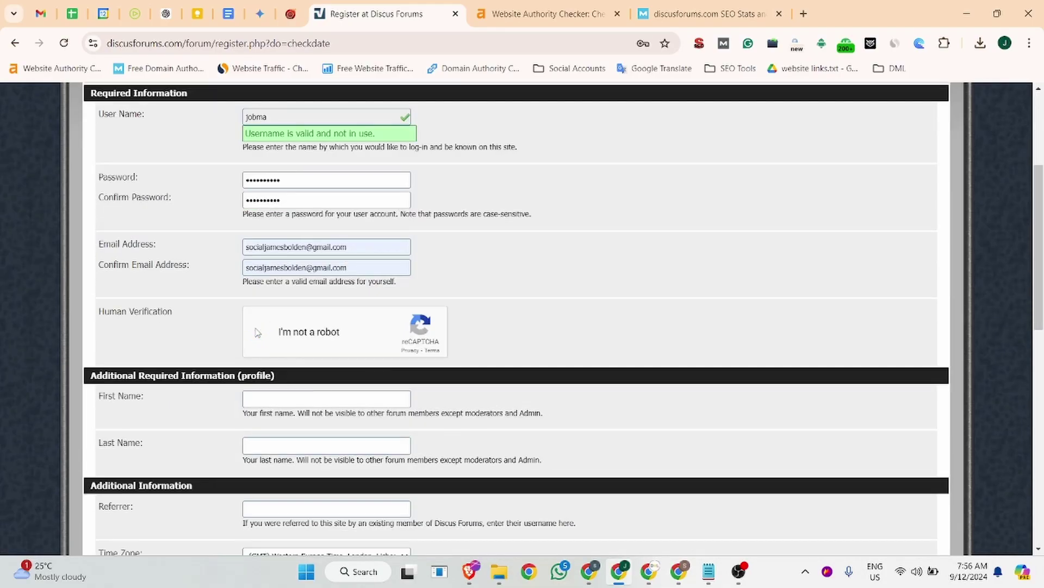
- Set the first name to Jobma and the last name to Interview Software
scroll(257, 332, "down", 2)
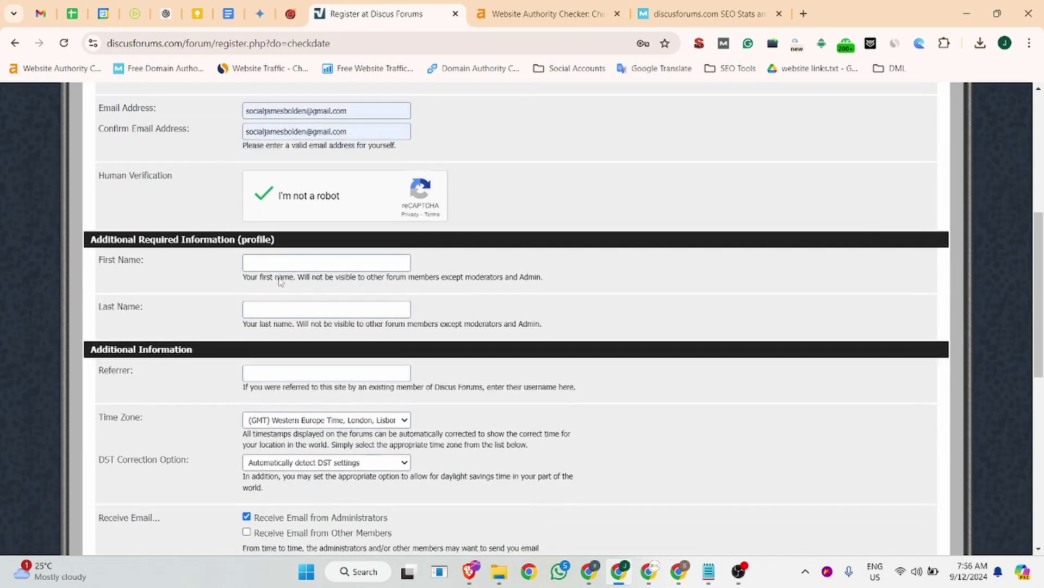
left_click(273, 263)
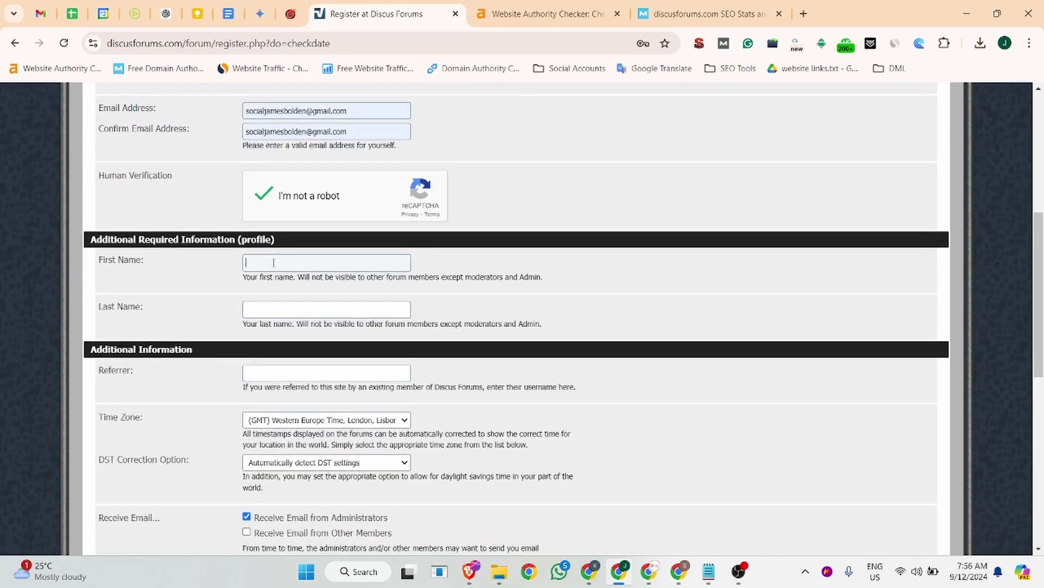
type("Johma")
left_click(270, 310)
type("Inte")
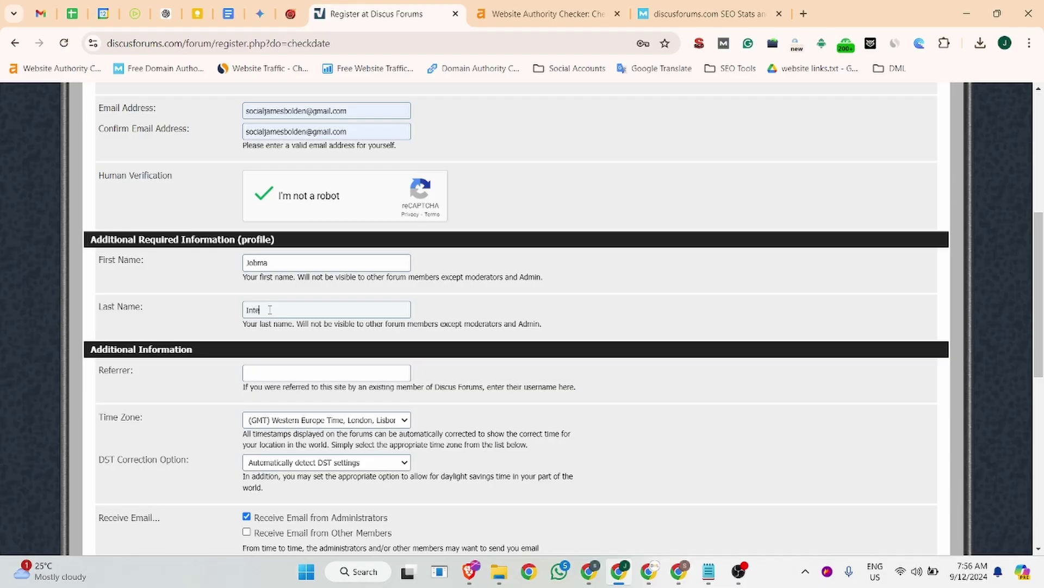
type("rview Software")
- Agree to the Discus Forums rules and complete the registration
scroll(274, 357, "down", 2)
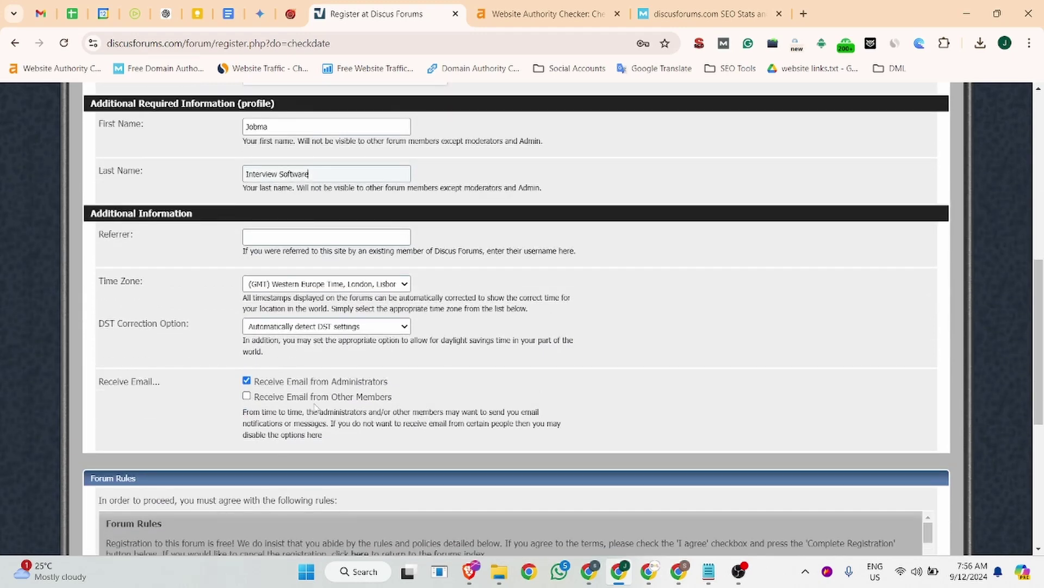
scroll(314, 405, "down", 3)
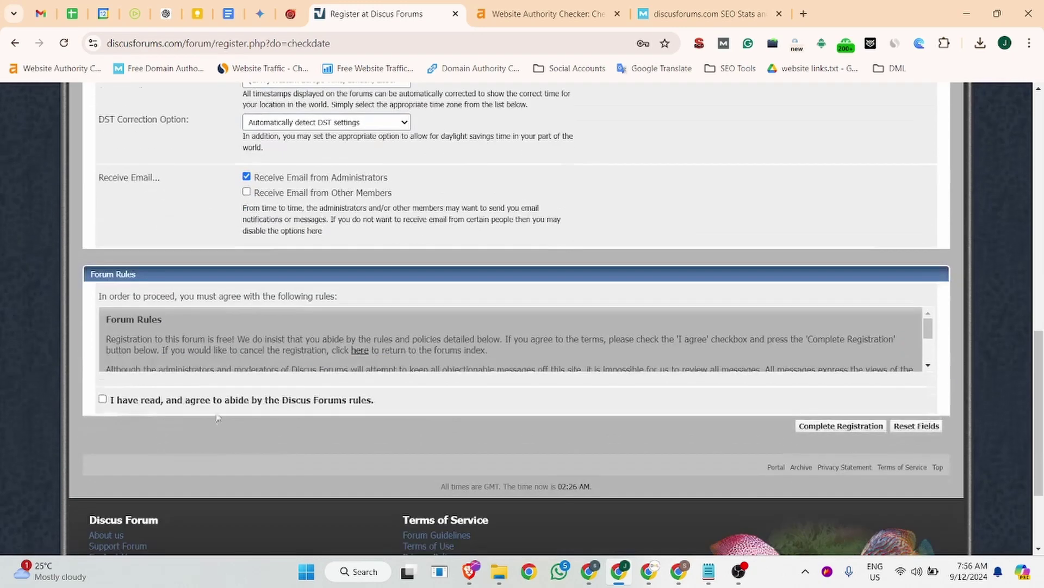
left_click(103, 399)
left_click(846, 428)
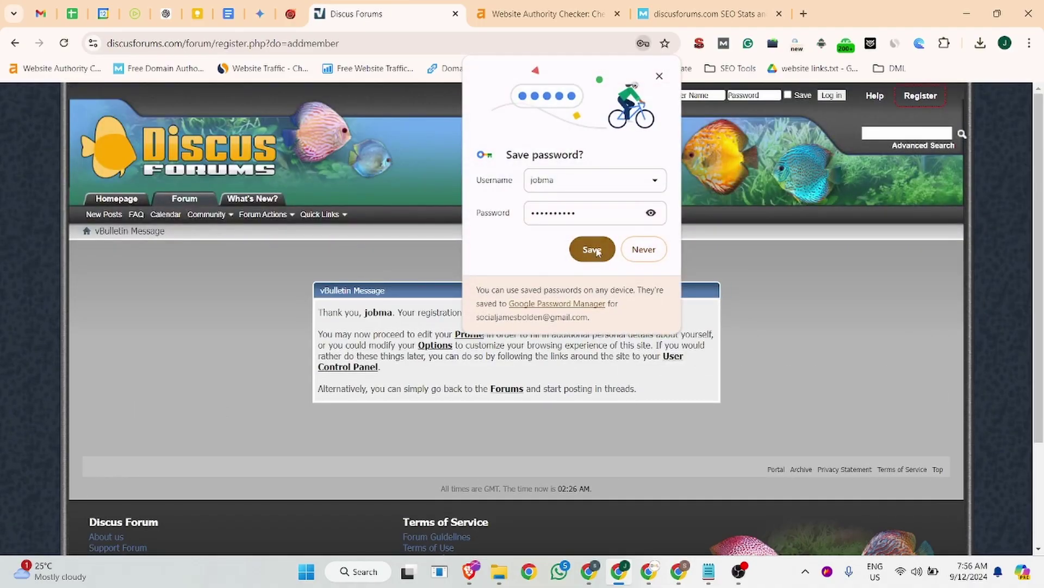
- Save the new account's credentials in the browser and log in to the forum with the Save option enabled
left_click(592, 247)
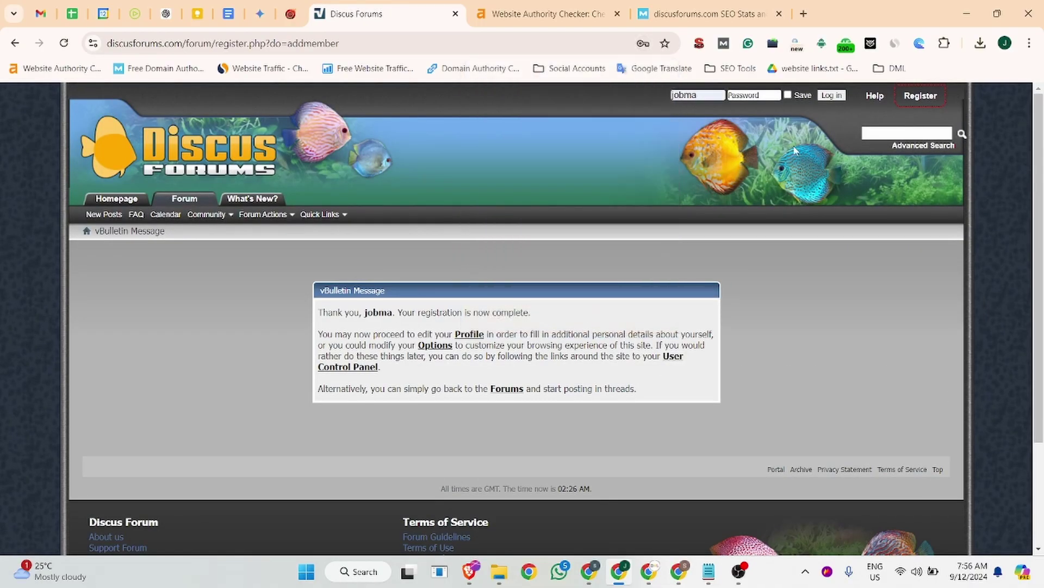
left_click(787, 96)
left_click(836, 97)
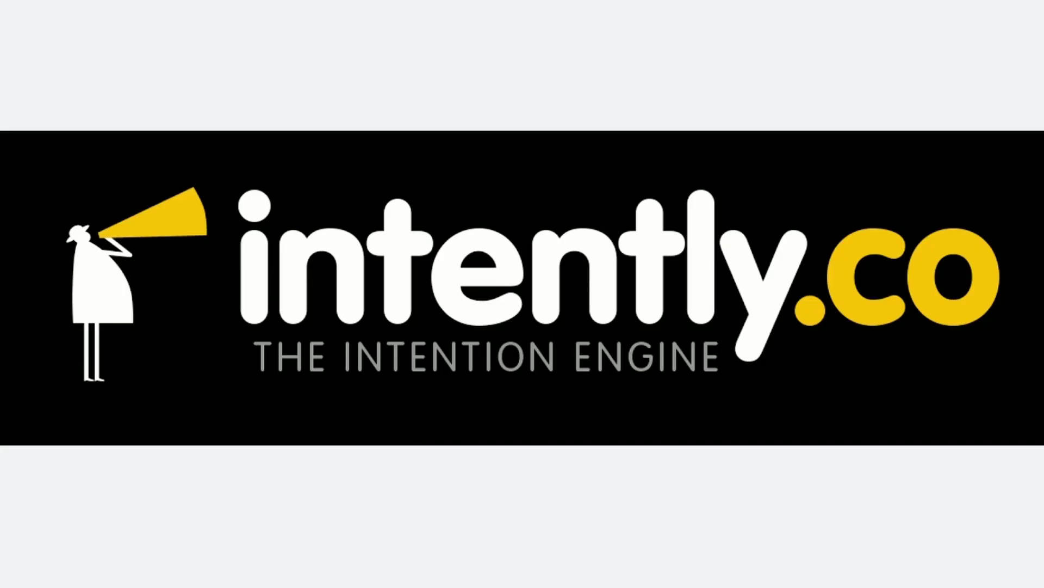
key("Right")
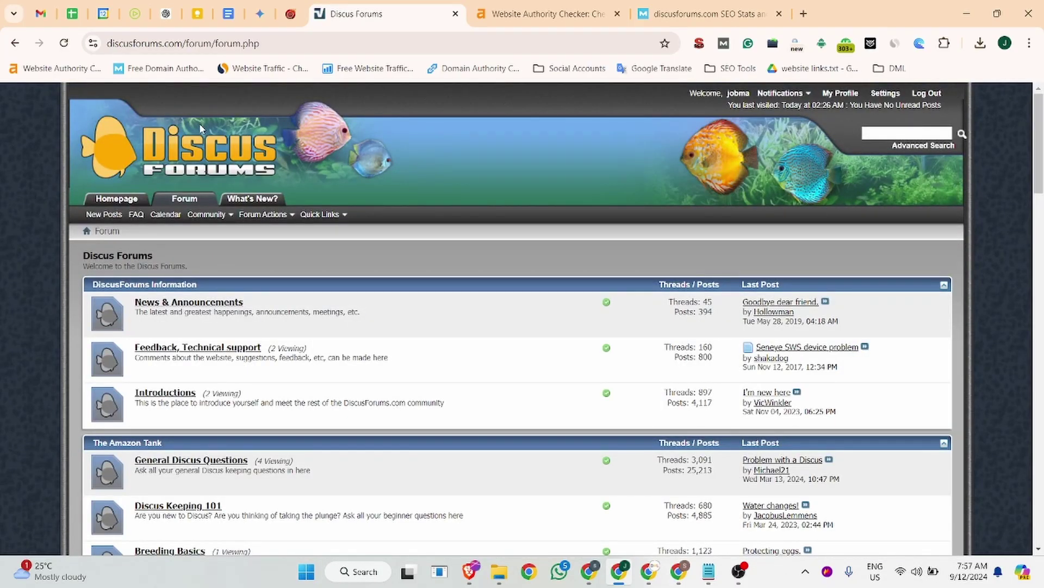
- Open the account settings and go to the Edit Profile page
scroll(348, 253, "down", 12)
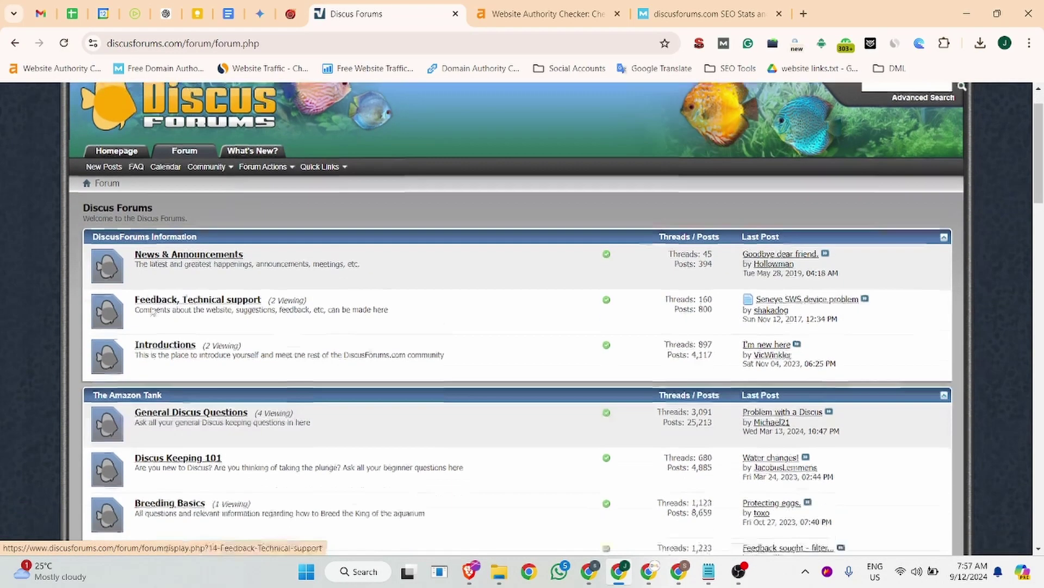
scroll(348, 253, "up", 12)
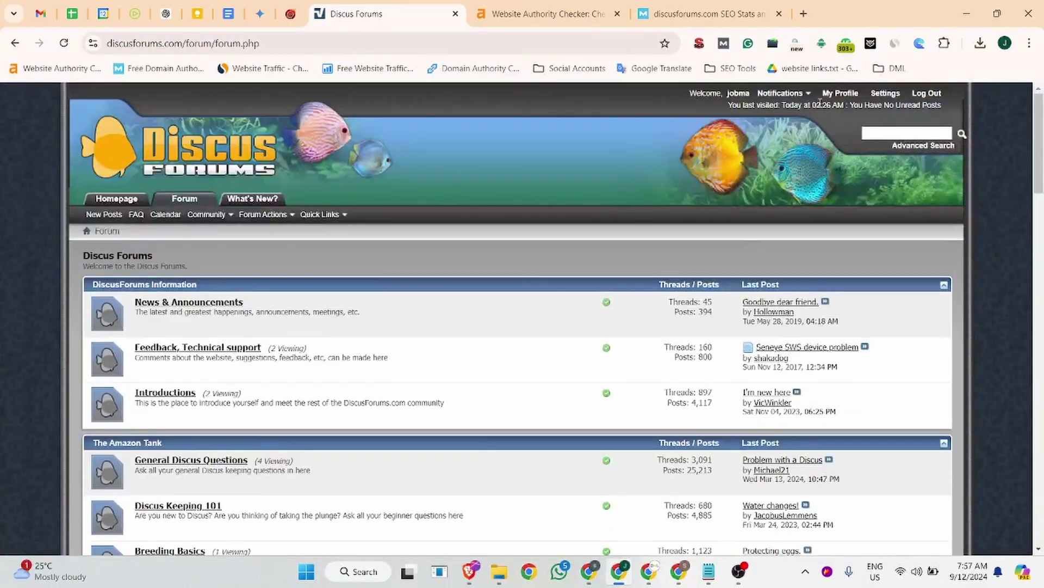
left_click(880, 96)
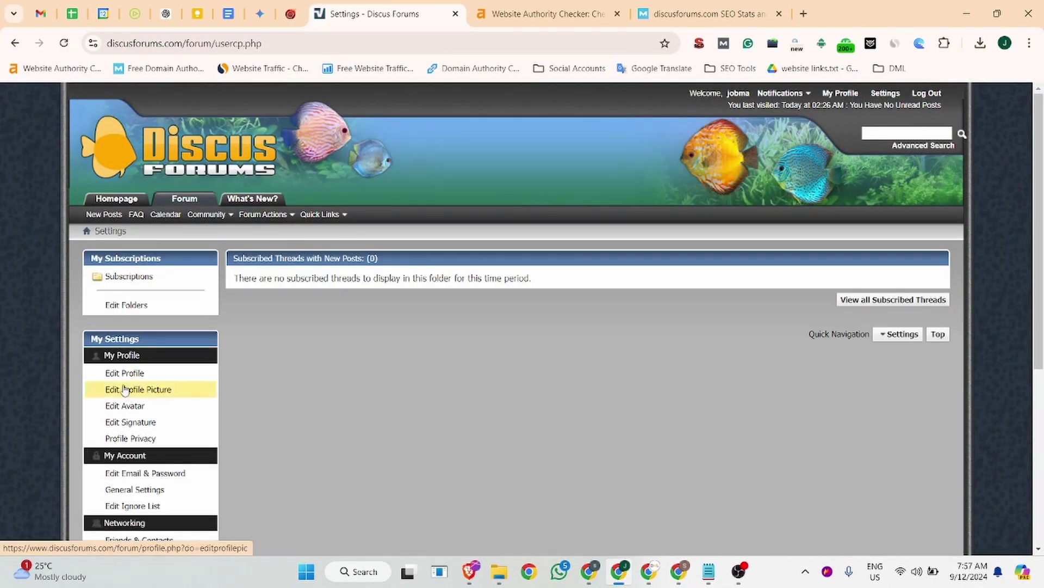
left_click(135, 379)
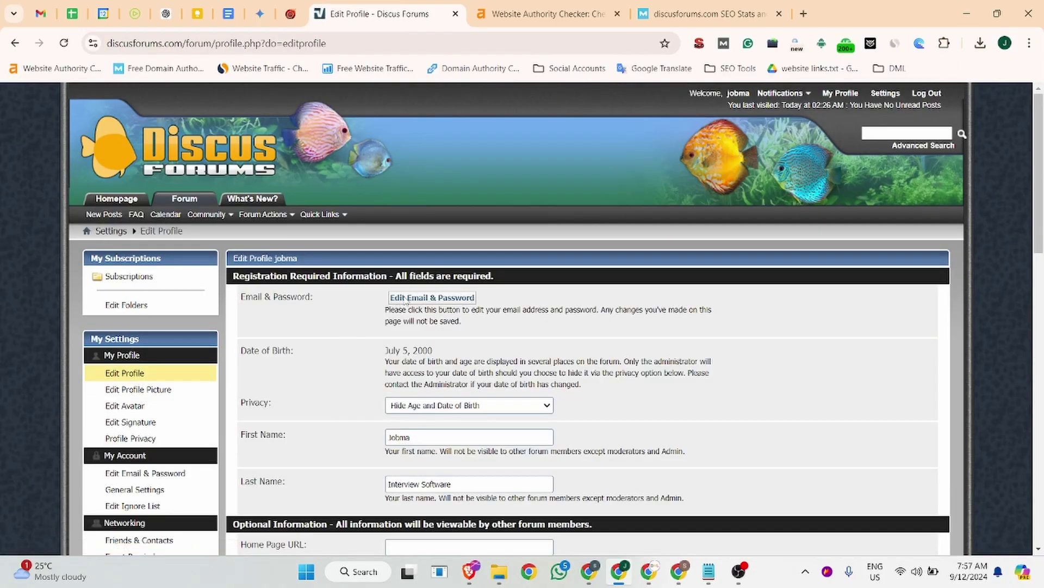
scroll(415, 226, "down", 4)
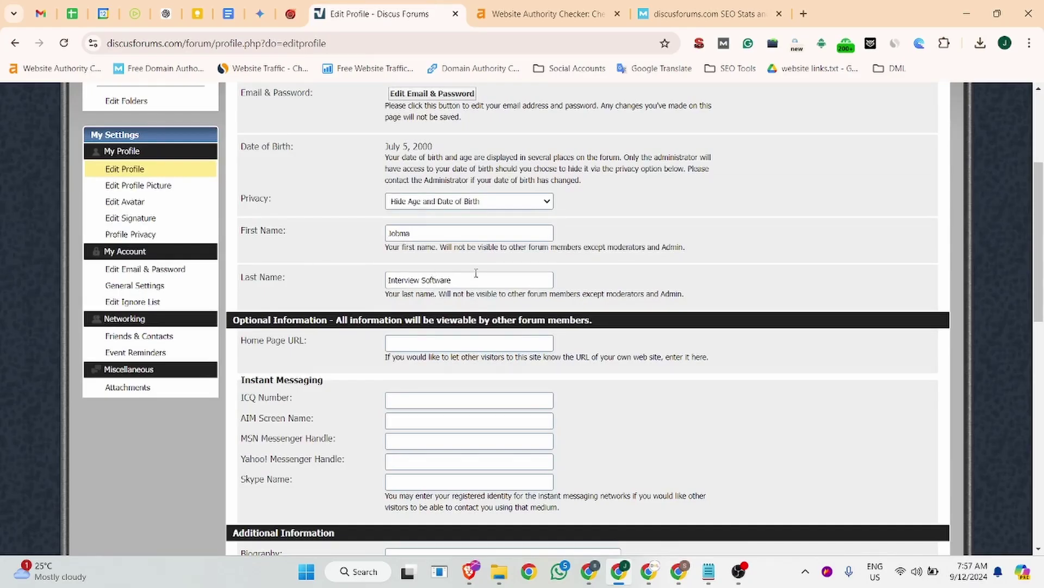
scroll(446, 277, "down", 1)
left_click(415, 272)
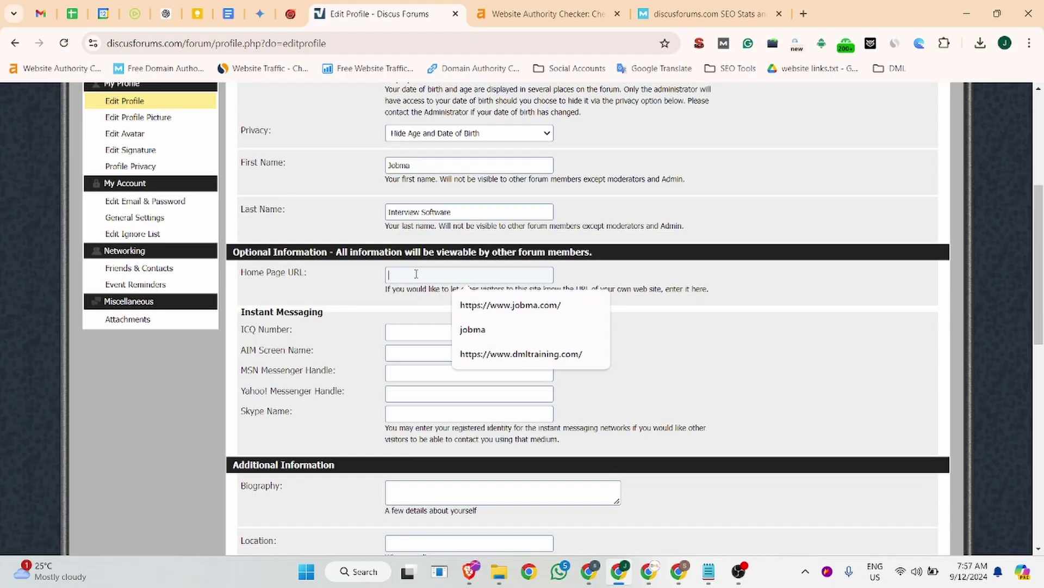
left_click(514, 305)
scroll(398, 164, "down", 3)
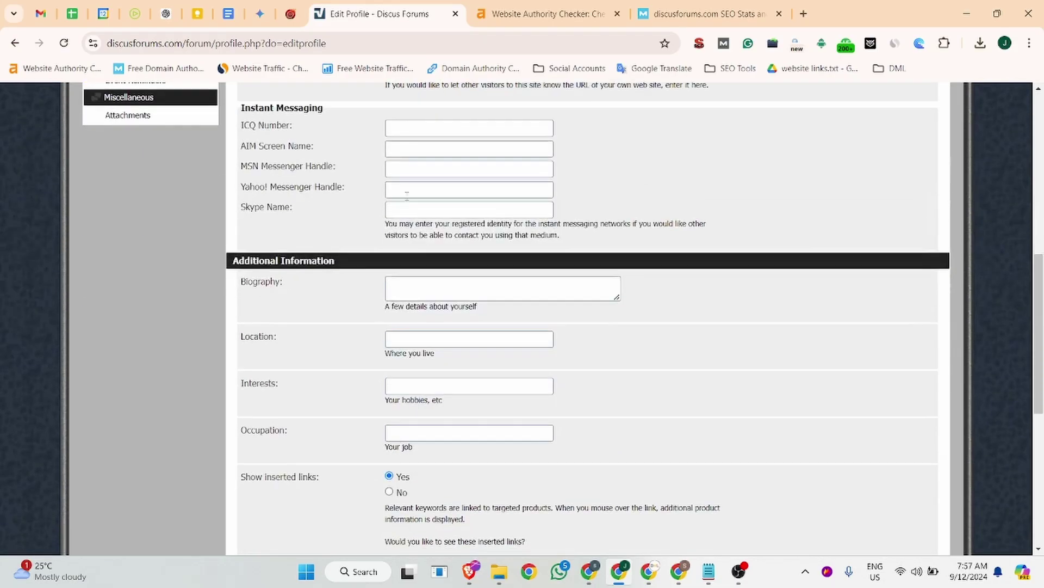
- Set the AIM screen name to Jobma in the Instant Messaging section of the profile
left_click(397, 146)
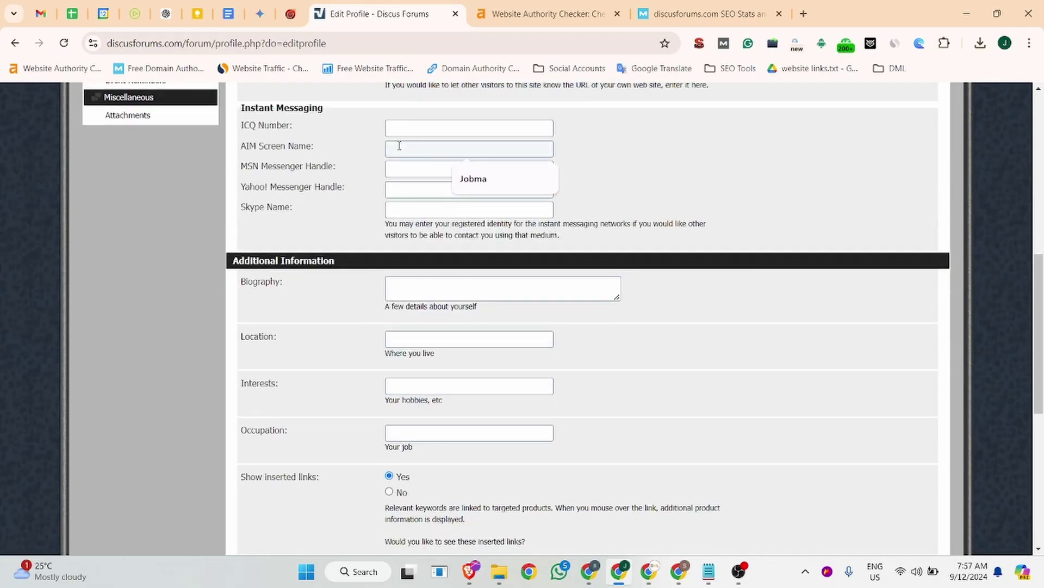
left_click(471, 171)
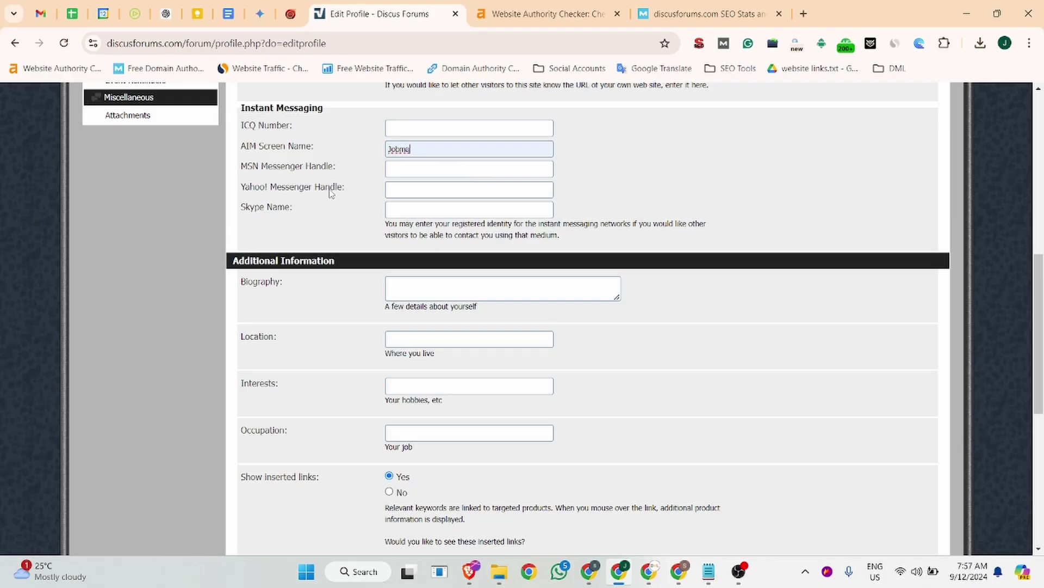
left_click(430, 212)
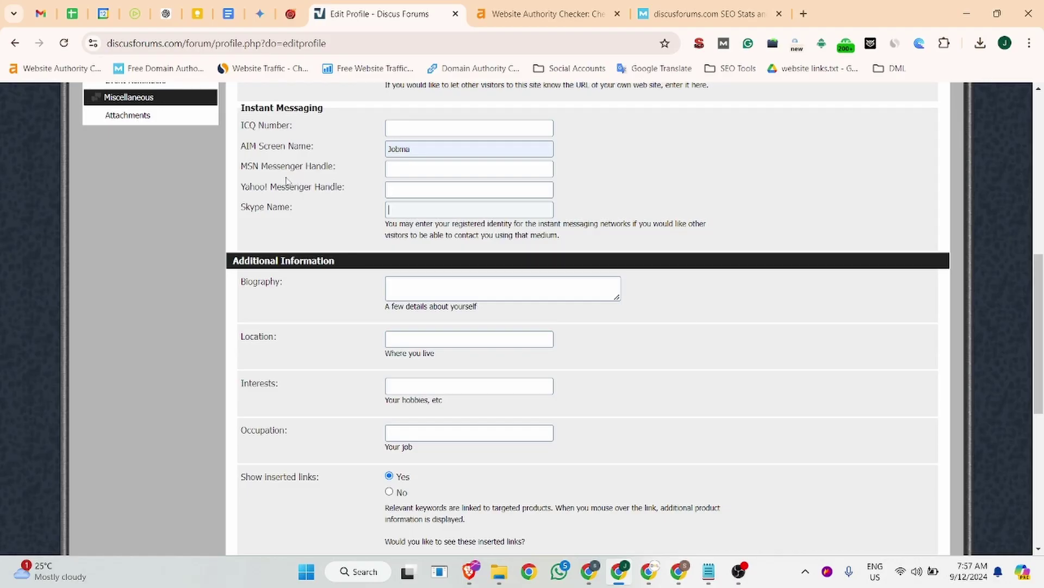
- Copy the paragraph beginning "Jobma, founded in 2012" from the Business Listing document into the profile's Biography
scroll(457, 185, "down", 1)
left_click(416, 218)
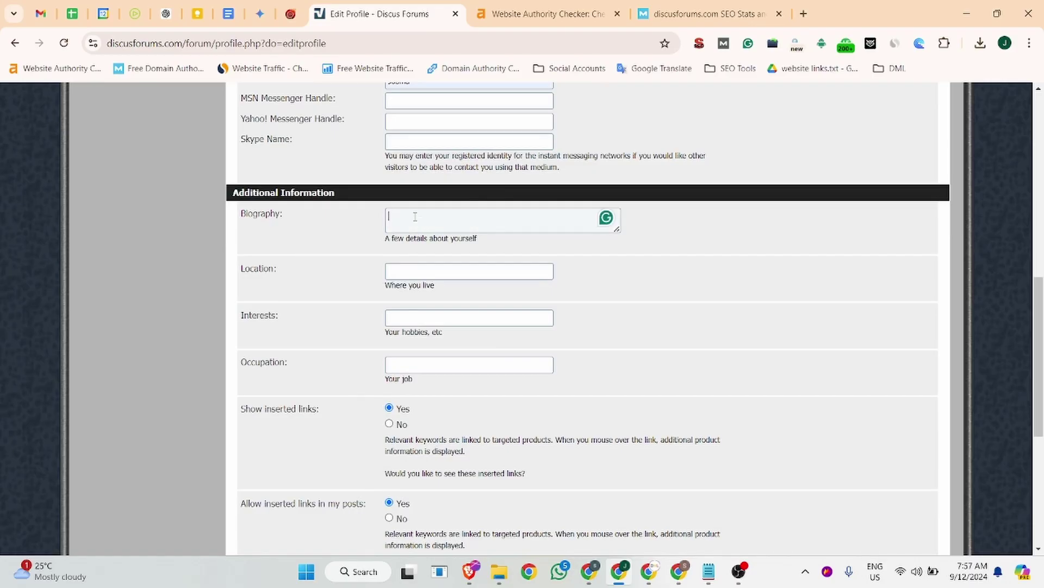
left_click(231, 15)
scroll(508, 294, "up", 5)
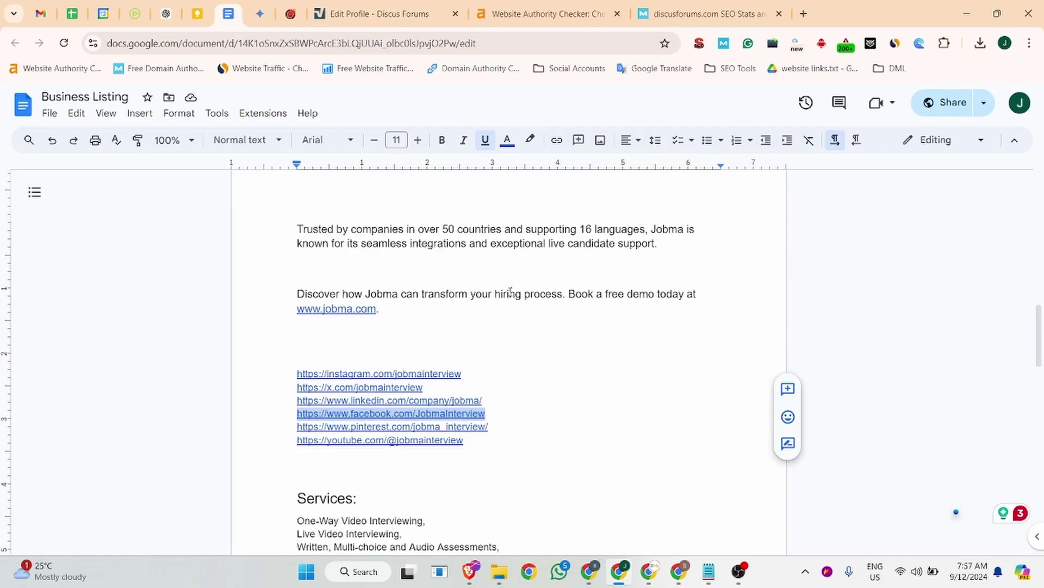
scroll(508, 293, "up", 7)
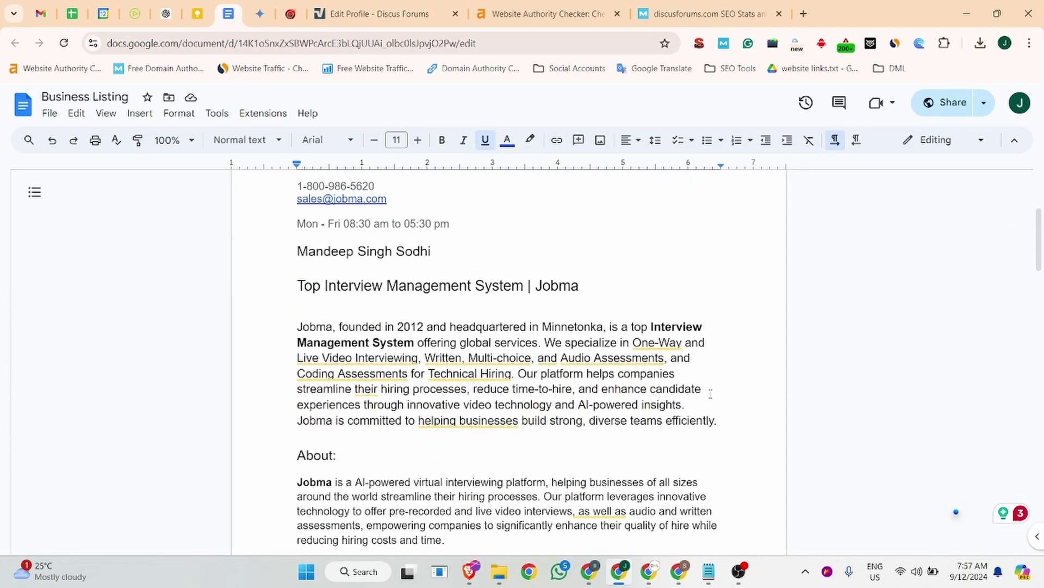
left_click(716, 420)
left_click_drag(716, 420, 296, 325)
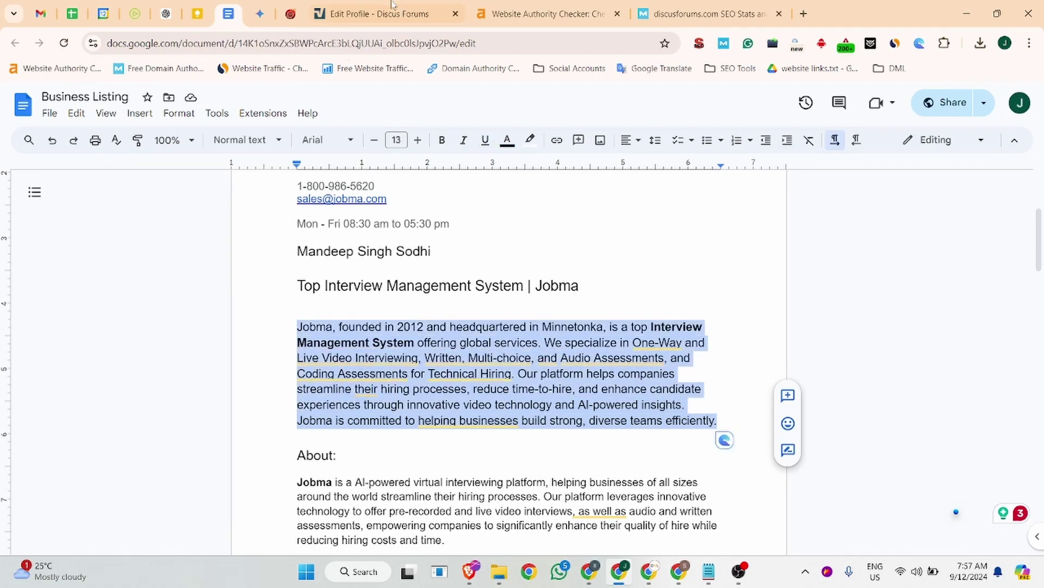
left_click(380, 14)
key("ctrl+v")
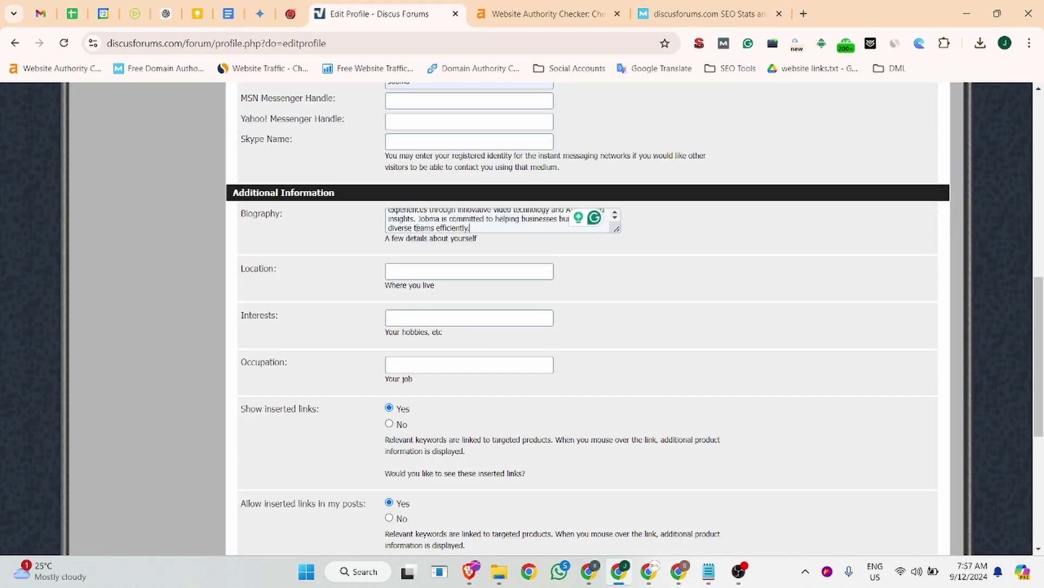
- Set the Location to Minnetonka and the Interests to Video Interviewing Software, and save the profile
left_click(405, 272)
left_click(488, 305)
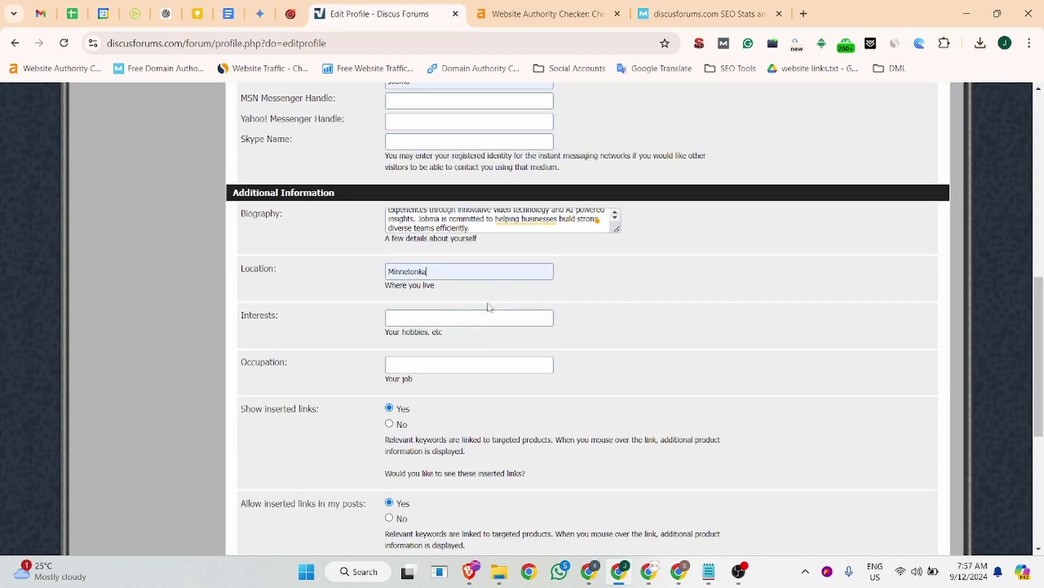
left_click(413, 323)
scroll(428, 367, "down", 4)
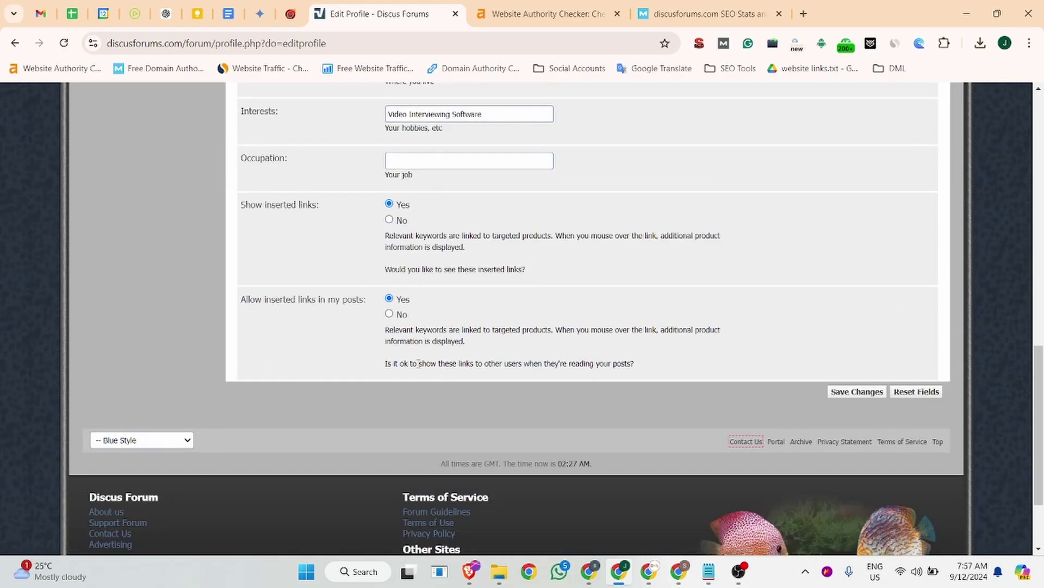
left_click(862, 392)
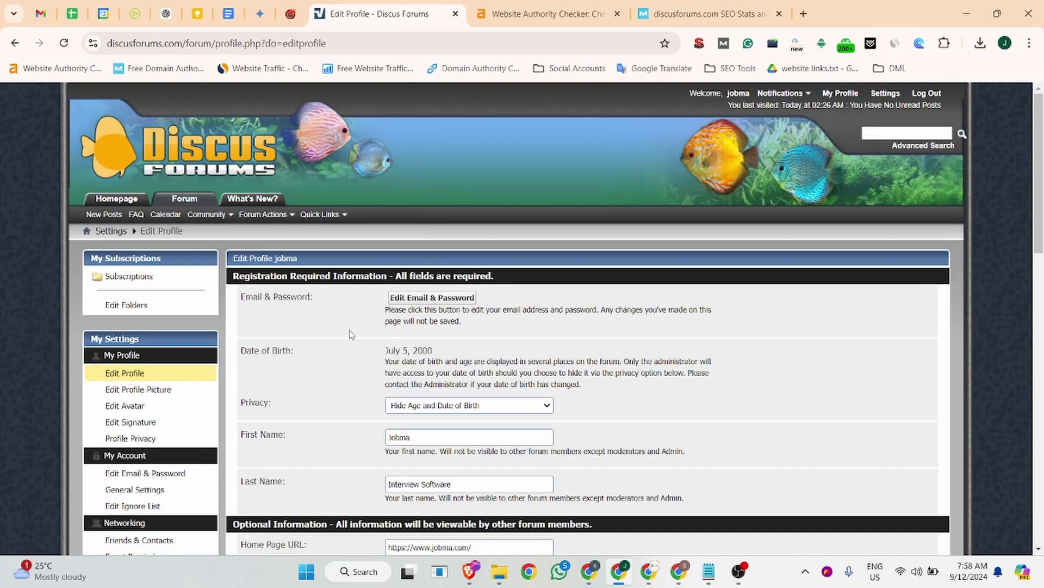
- Upload jobma_logo from the Downloads folder as the custom profile picture and save the changes
left_click(152, 389)
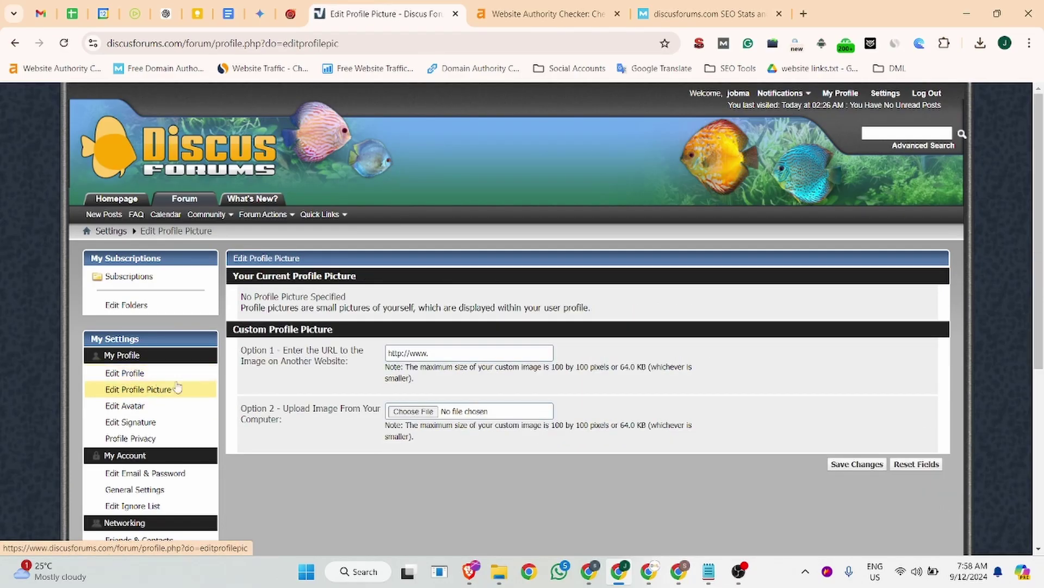
left_click(427, 411)
scroll(202, 213, "down", 10)
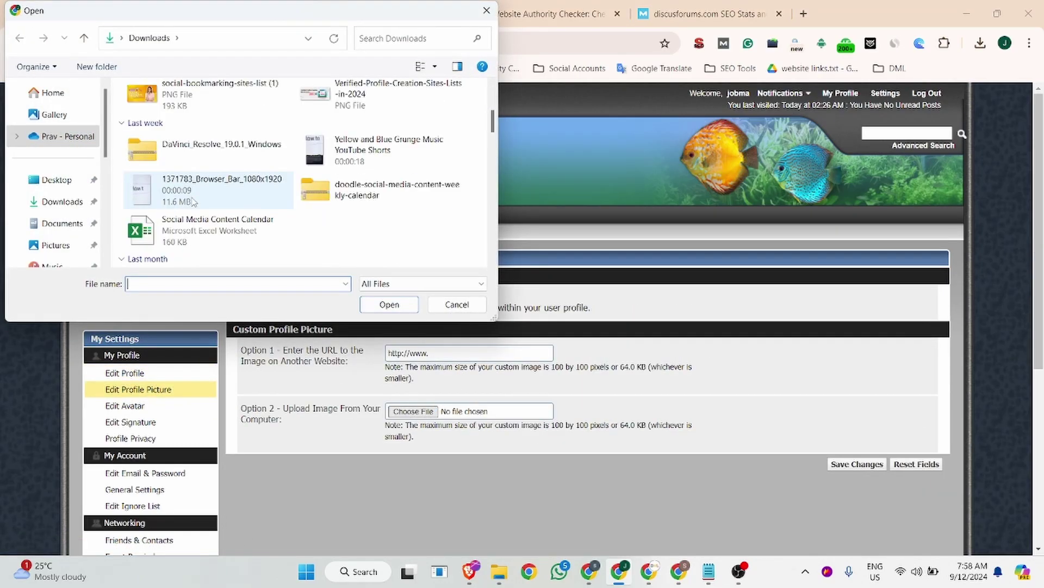
scroll(204, 218, "down", 10)
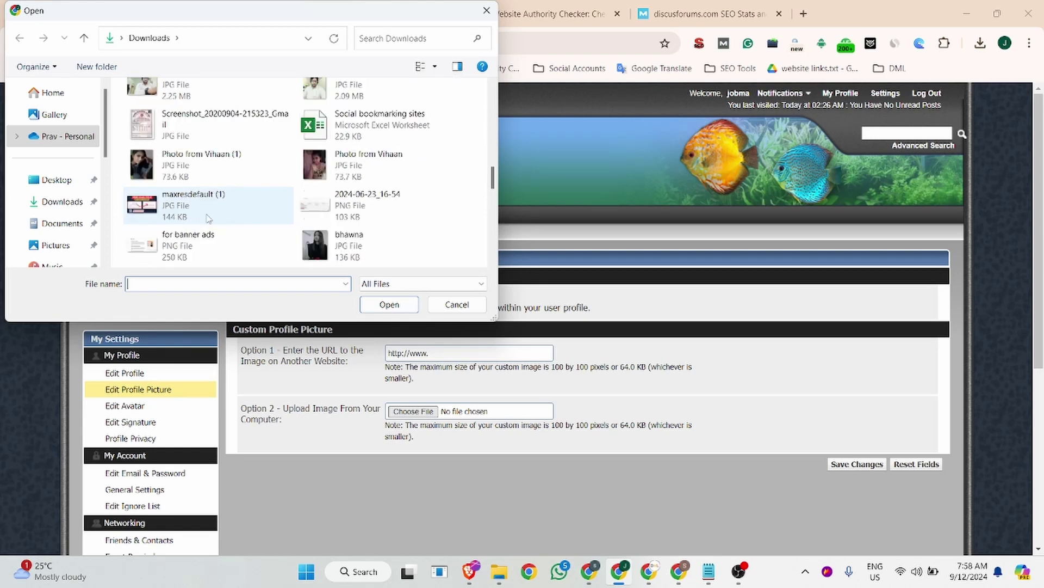
scroll(226, 223, "down", 2)
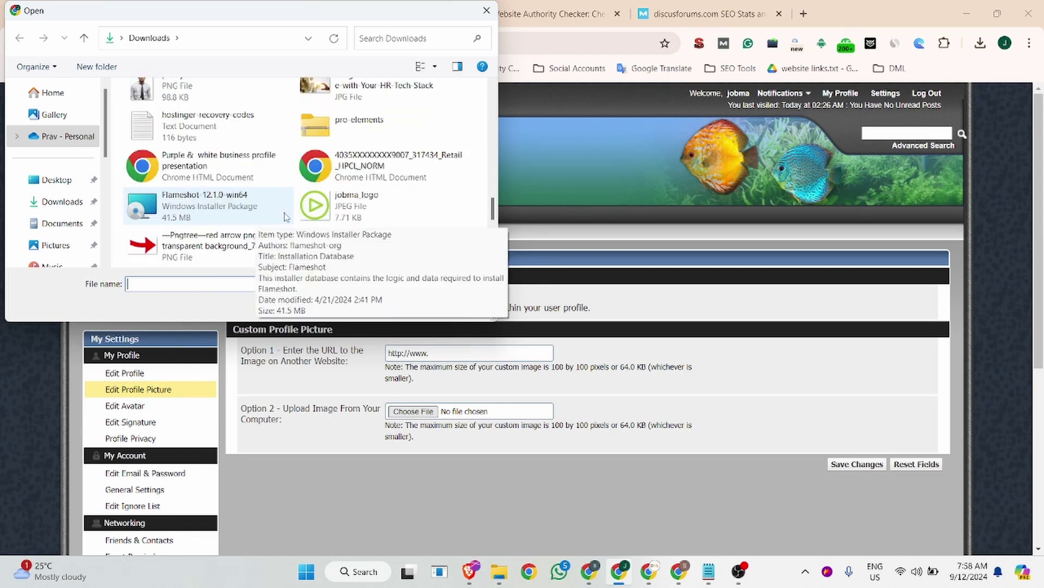
left_click(348, 206)
left_click(390, 304)
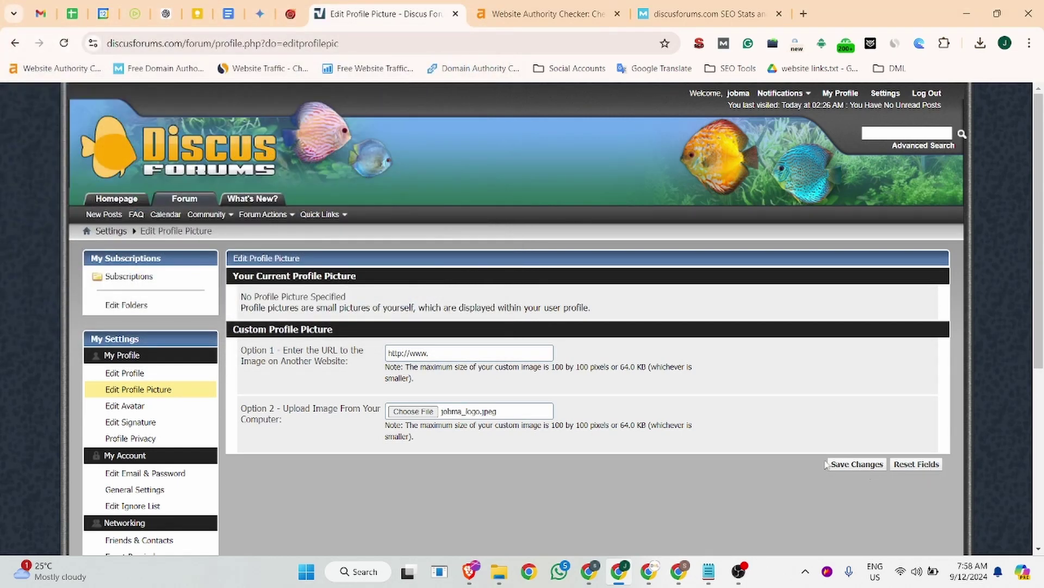
left_click(861, 468)
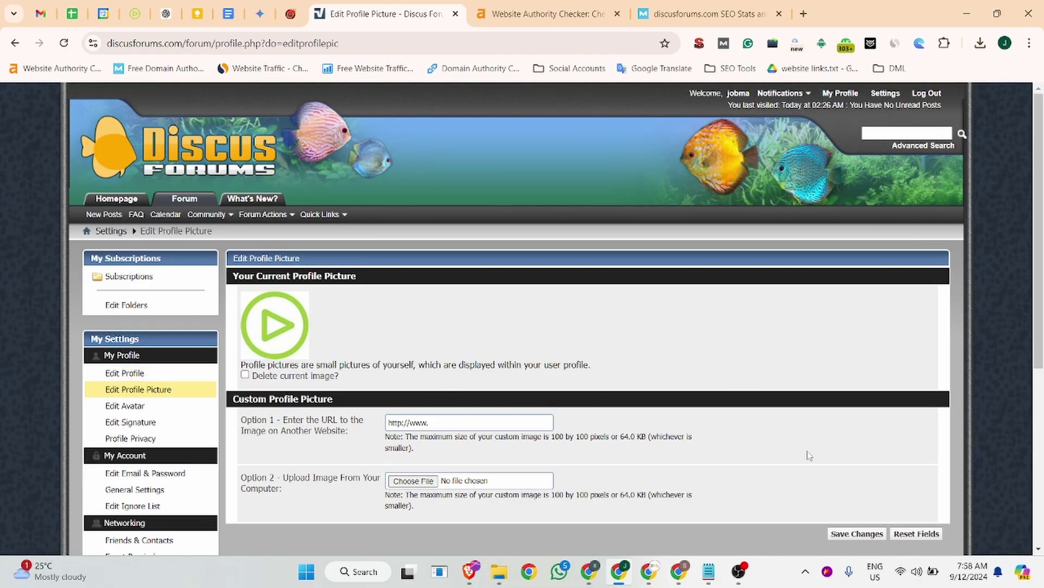
scroll(809, 456, "down", 3)
left_click(857, 401)
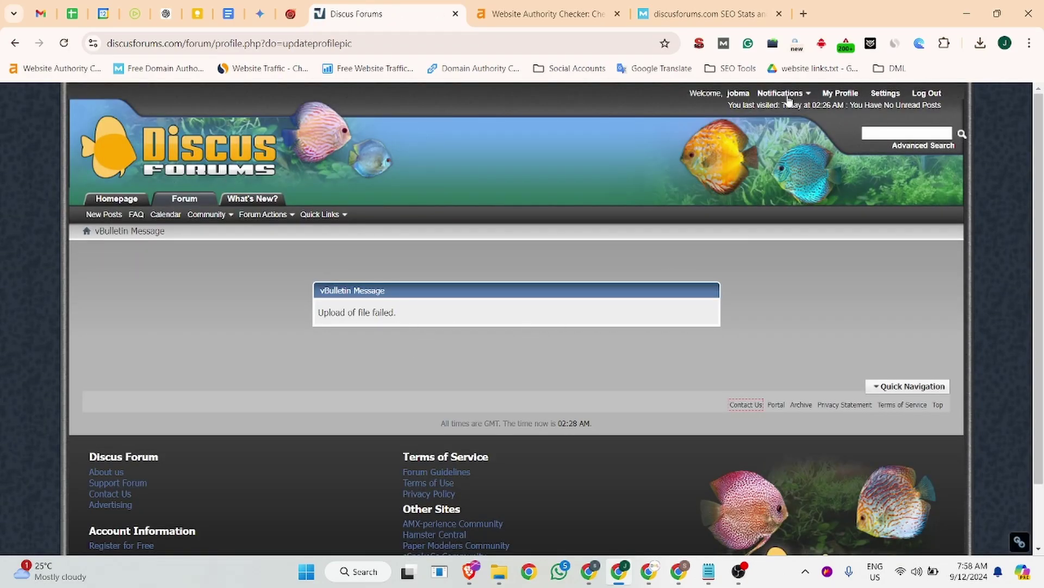
- Open the account's own profile page, copy its URL and load it in an incognito window
left_click(838, 96)
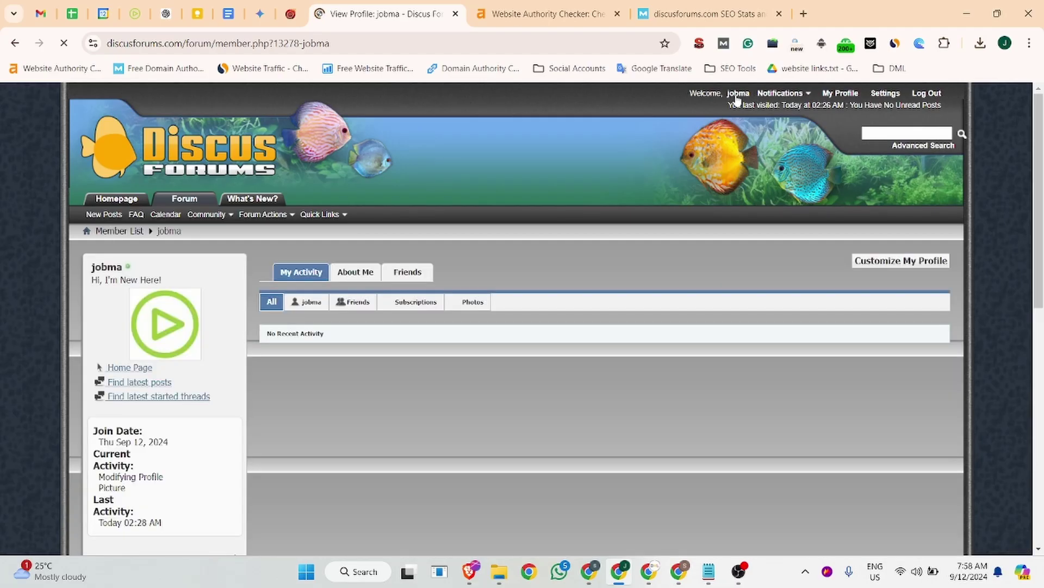
left_click(343, 49)
key("ctrl+c")
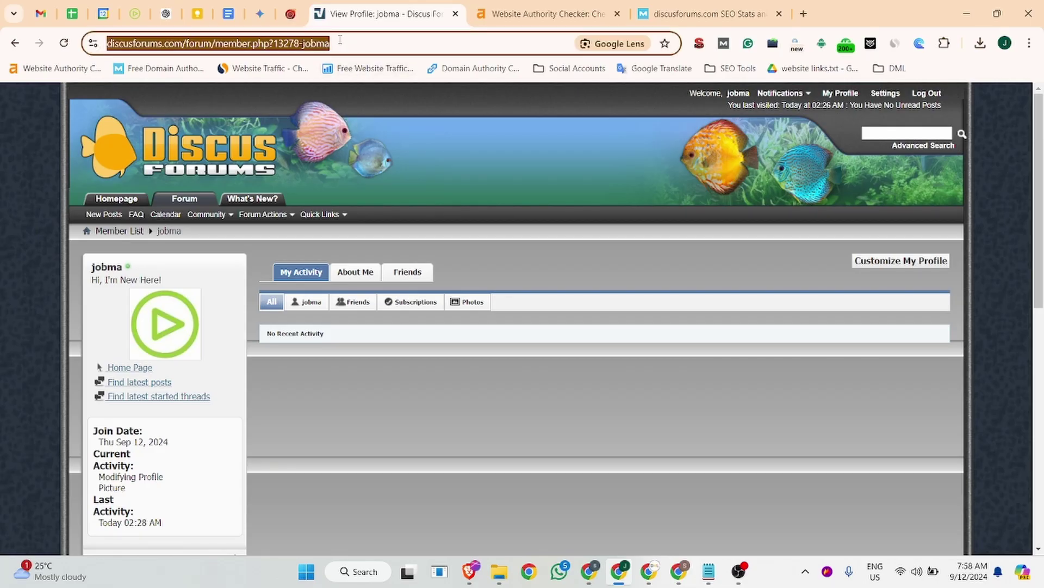
key("ctrl+n")
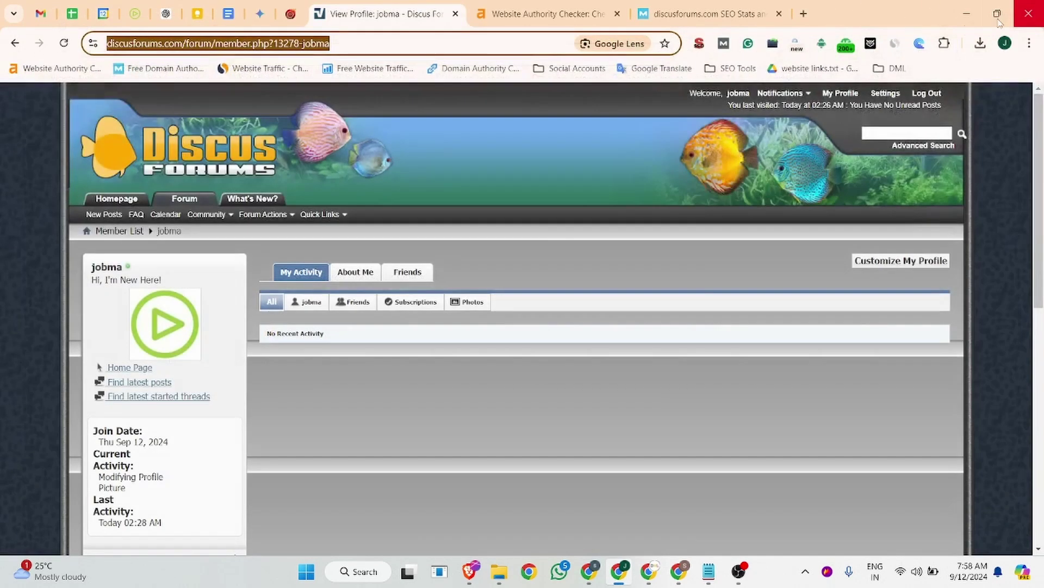
left_click(1028, 13)
key("ctrl+v")
key("Return")
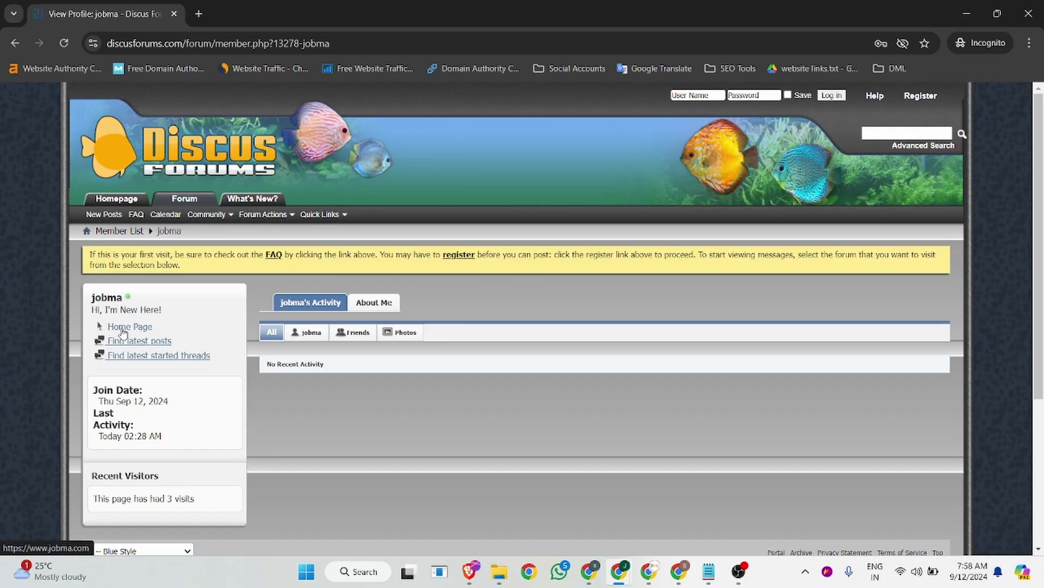
- Inspect the HTML of the profile's Home Page link, expand its anchor element, and close the incognito window
right_click(122, 327)
left_click(155, 461)
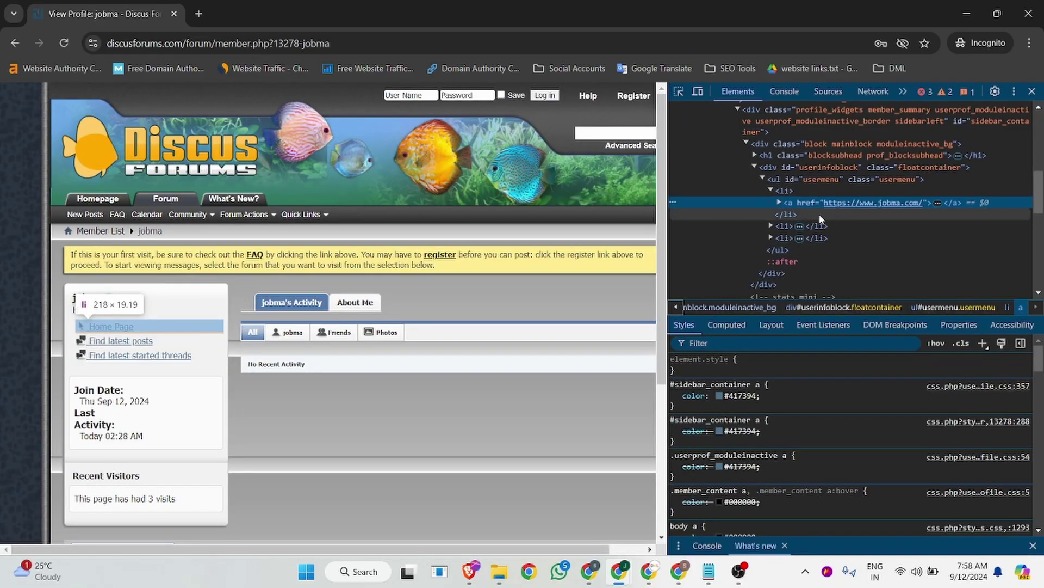
left_click(779, 202)
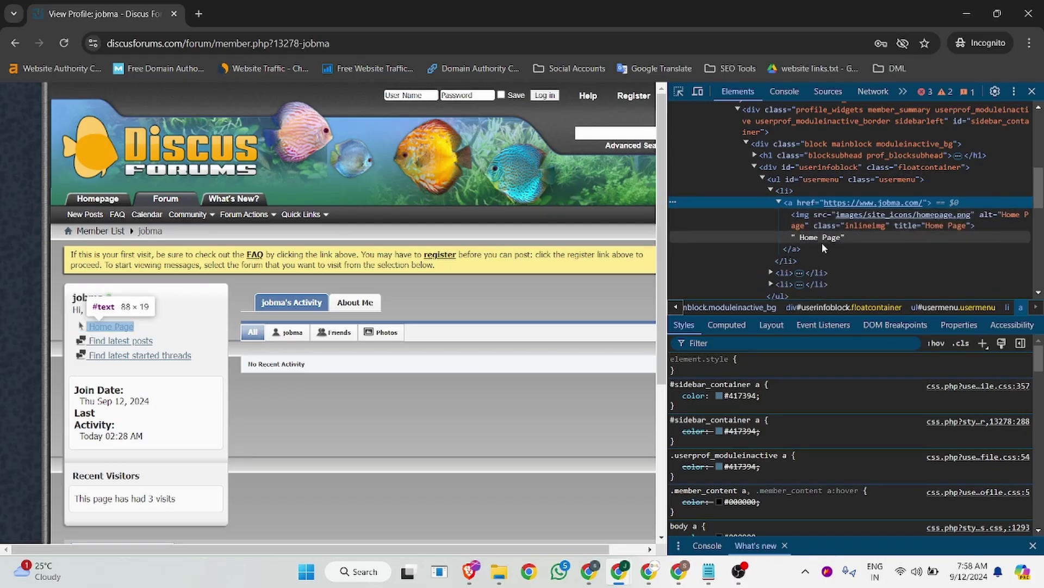
left_click(1033, 92)
left_click(1028, 13)
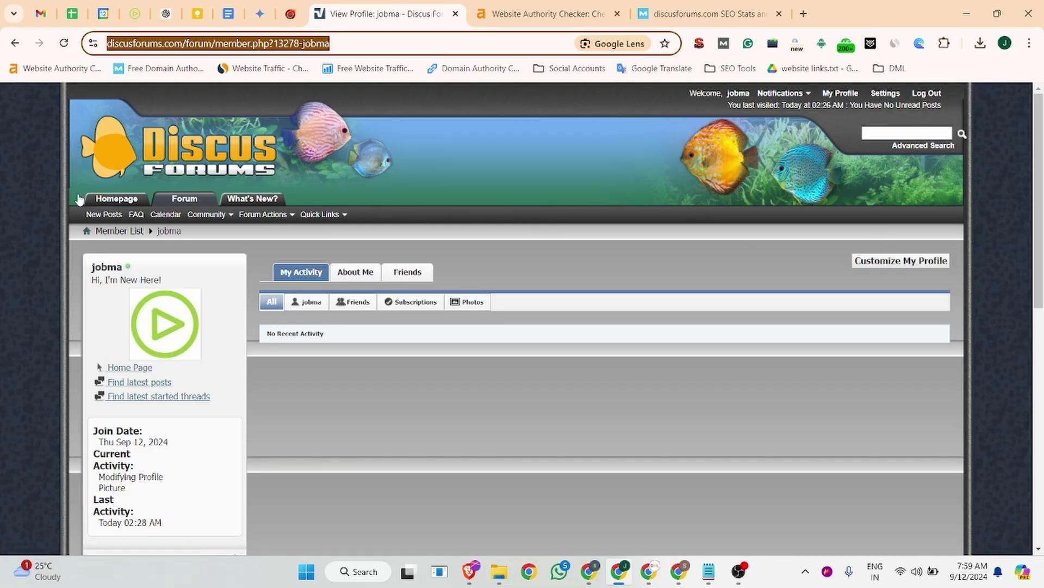
- Look through the site's homepage and the forum index to examine which discussion categories it offers
left_click(132, 202)
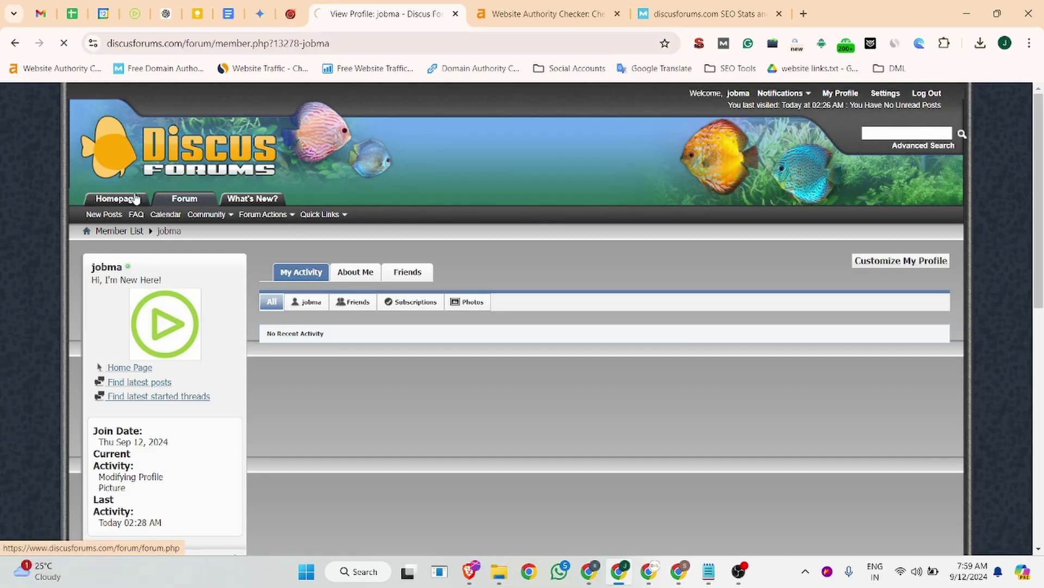
scroll(354, 246, "down", 10)
scroll(354, 246, "up", 10)
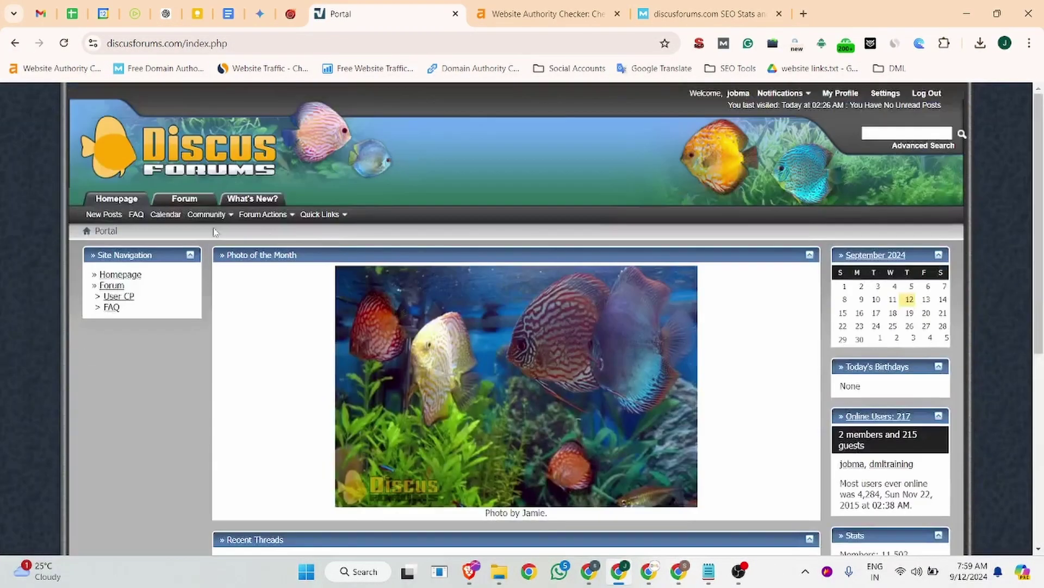
left_click(185, 200)
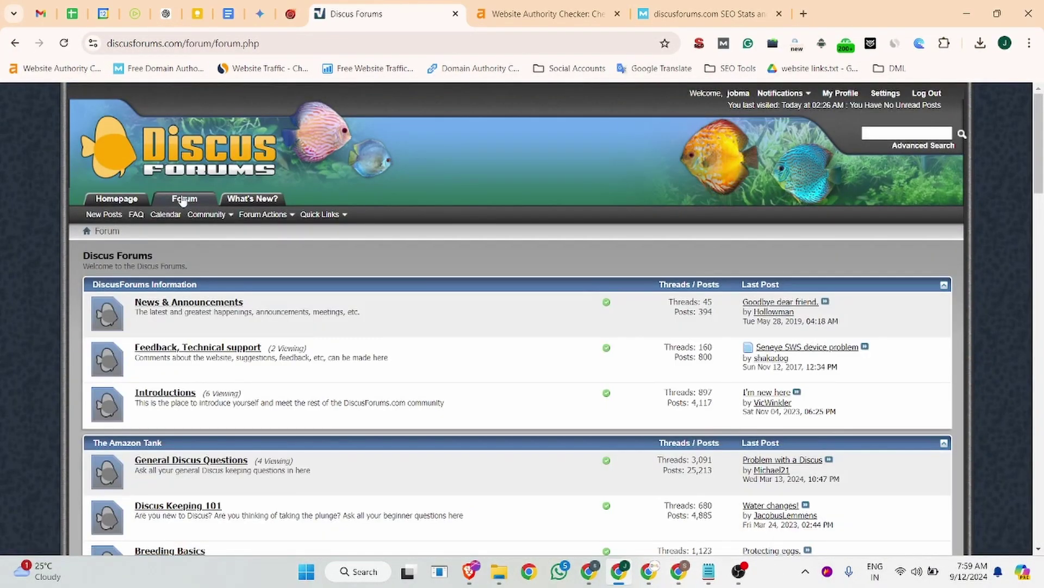
scroll(163, 323, "down", 12)
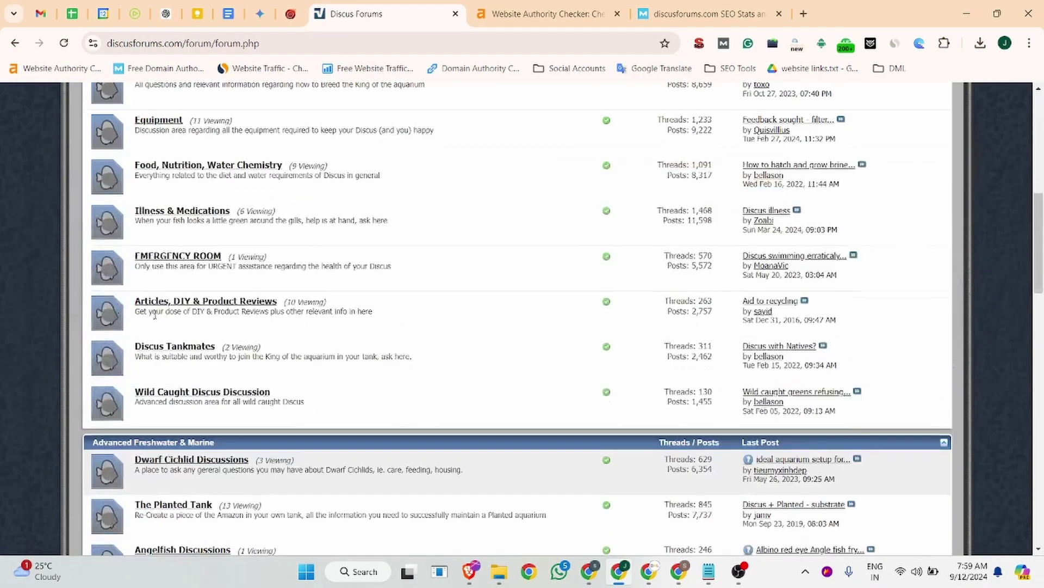
scroll(163, 323, "down", 2)
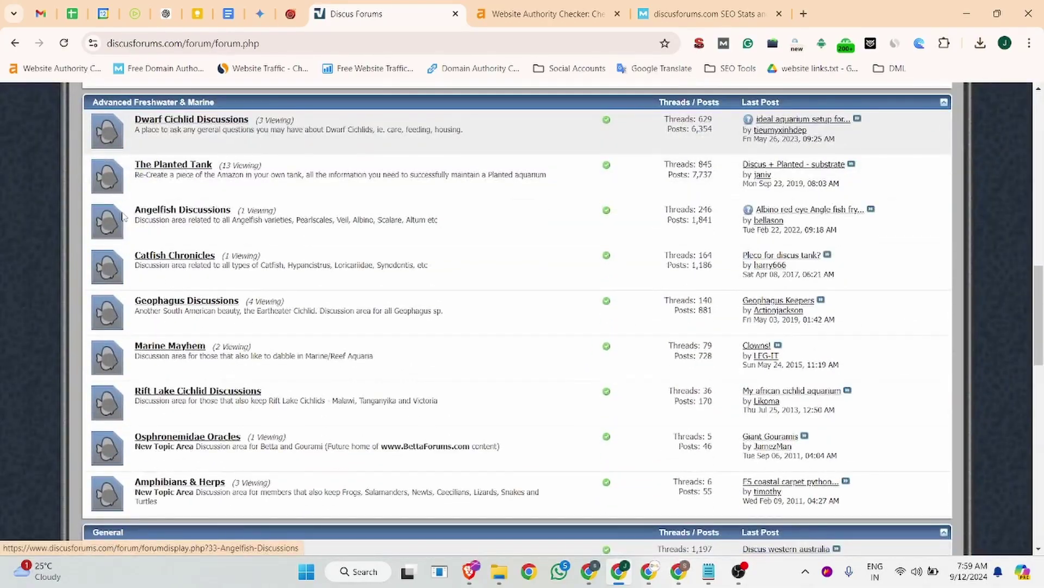
scroll(391, 289, "up", 5)
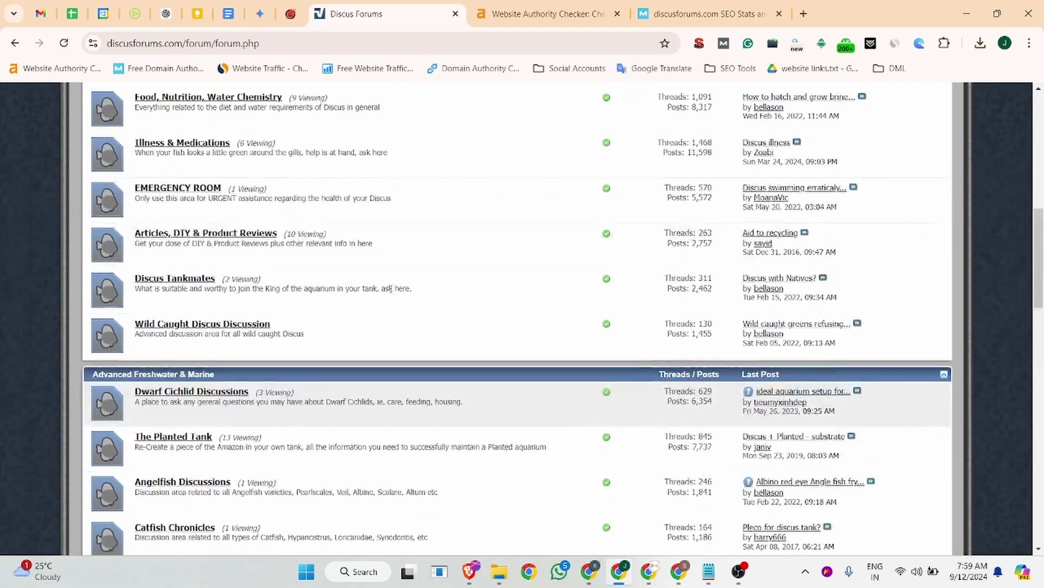
scroll(384, 281, "down", 5)
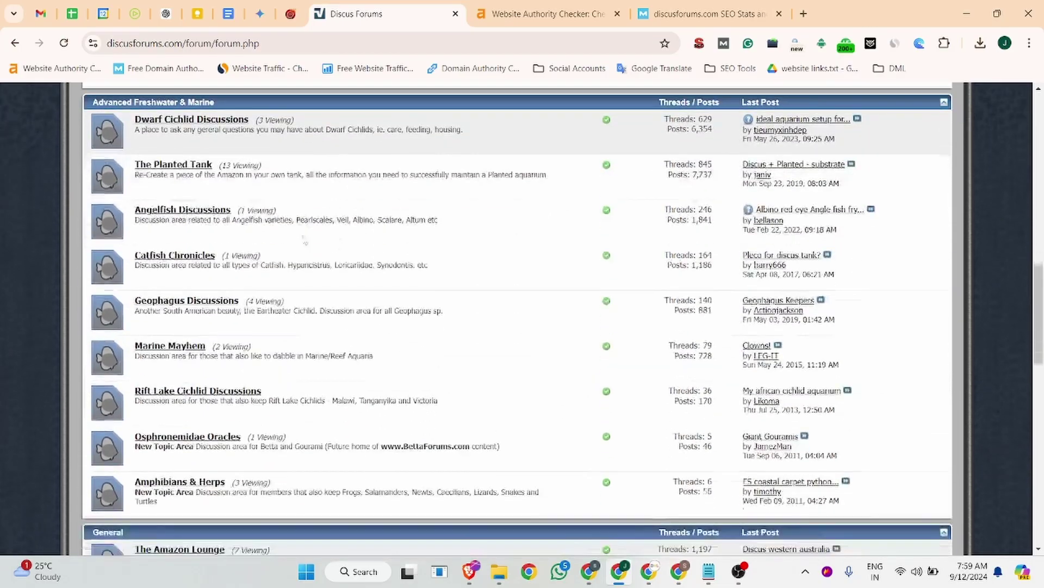
scroll(305, 250, "down", 5)
- Search the forum index page for "ideo", "vide" and "soft" to look for a category matching video software
key("ctrl+f")
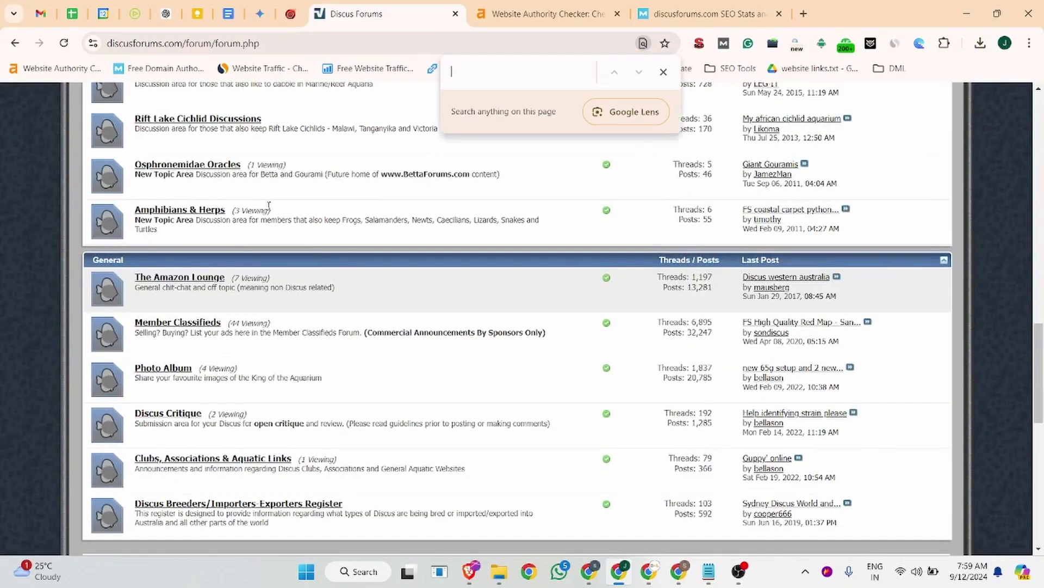
type("ideo")
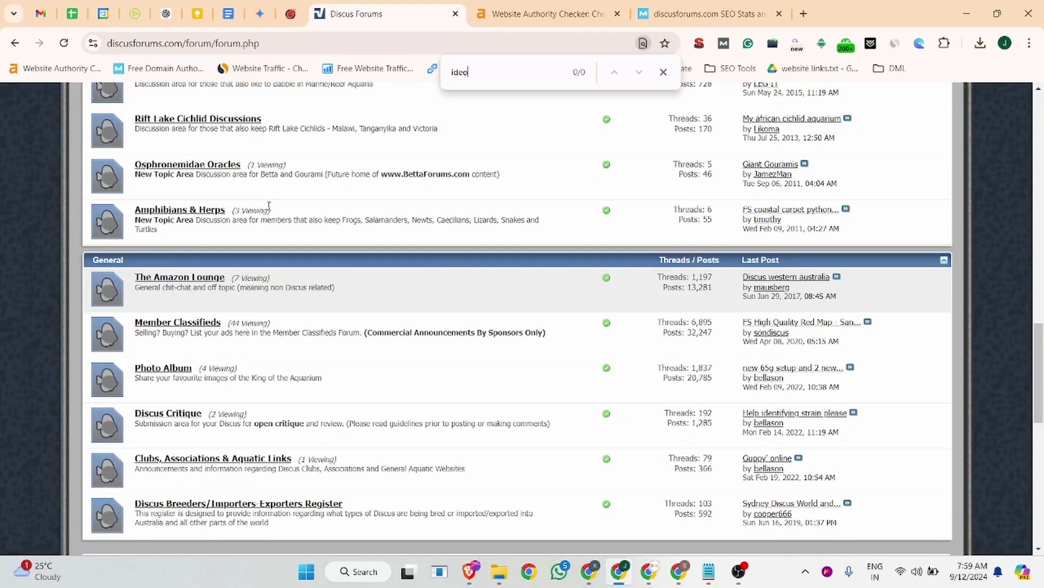
scroll(269, 205, "up", 8)
key("BackSpace")
key("BackSpace")
key("BackSpace")
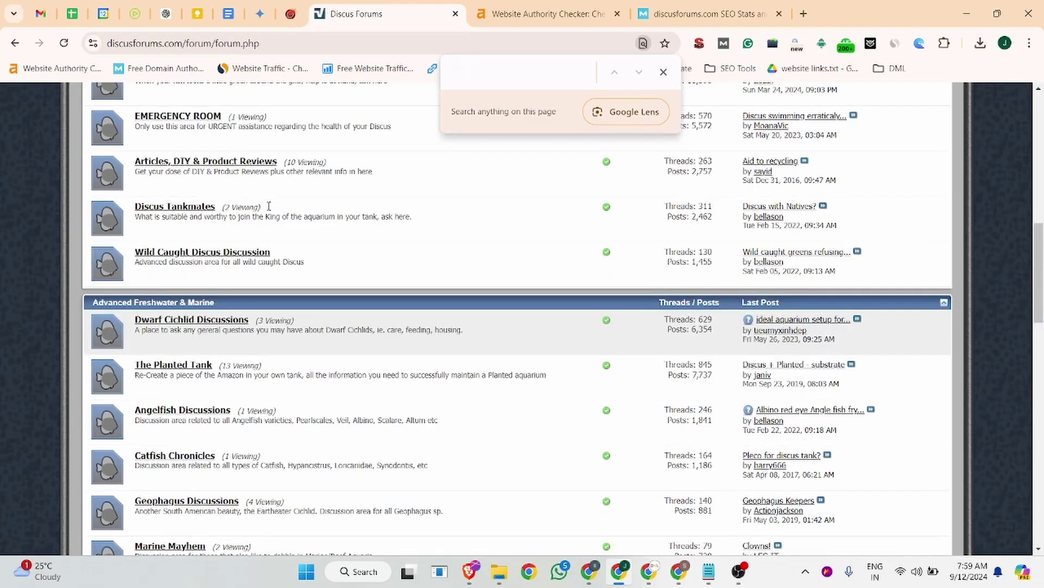
type("vide")
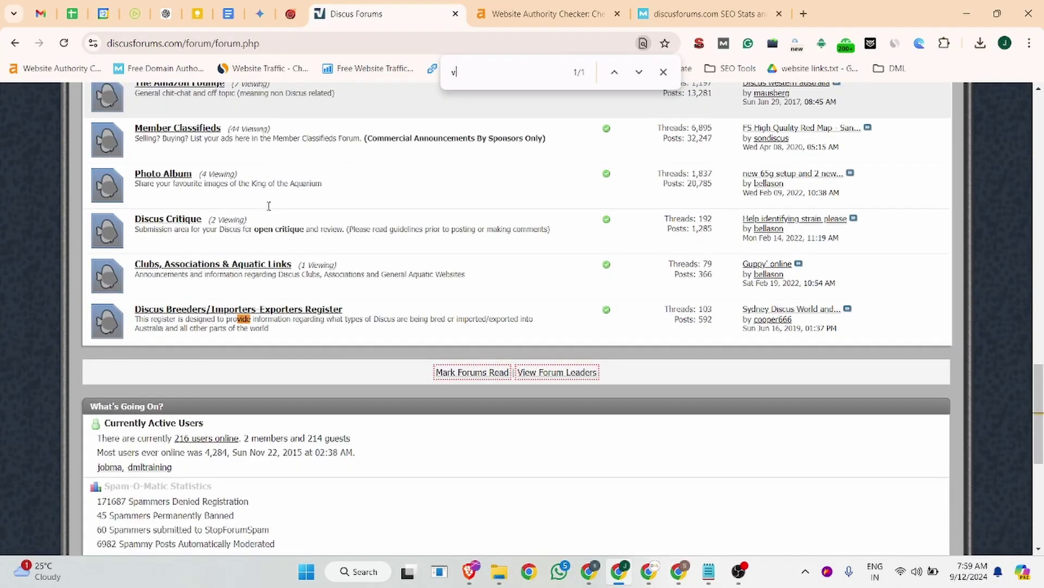
key("BackSpace")
type("soft")
key("BackSpace")
key("BackSpace")
key("BackSpace")
key("BackSpace")
key("BackSpace")
key("BackSpace")
key("BackSpace")
- Start a new thread in the Angelfish Discussions forum and complete its human verification
scroll(269, 205, "down", 7)
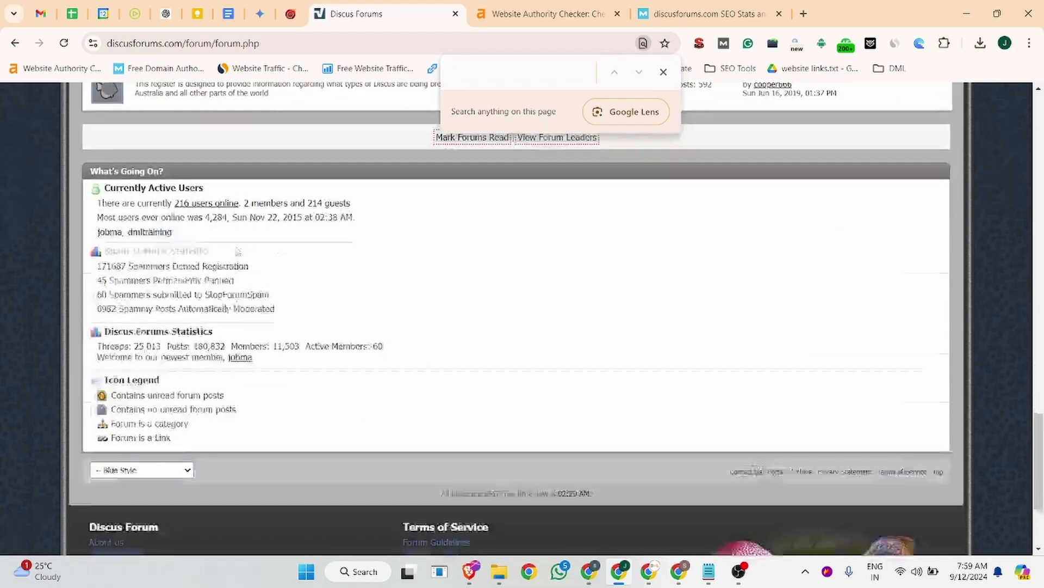
scroll(190, 277, "up", 9)
scroll(190, 277, "up", 6)
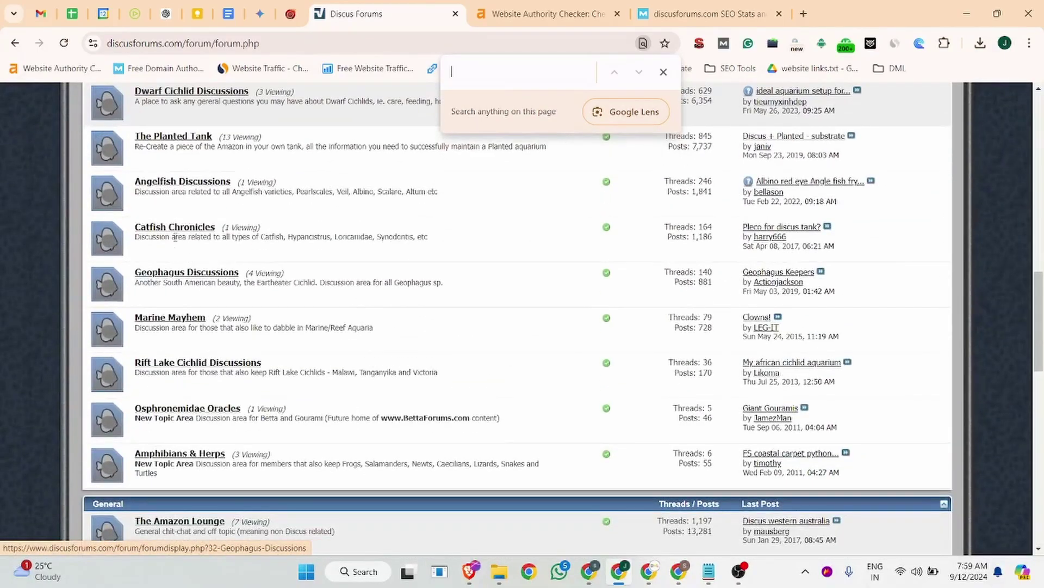
left_click(176, 187)
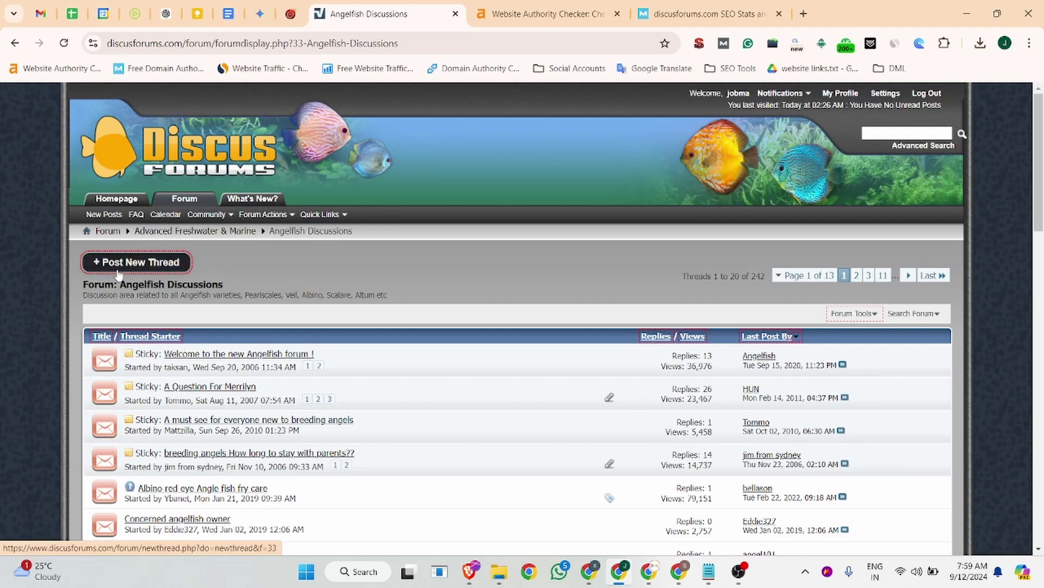
left_click(187, 265)
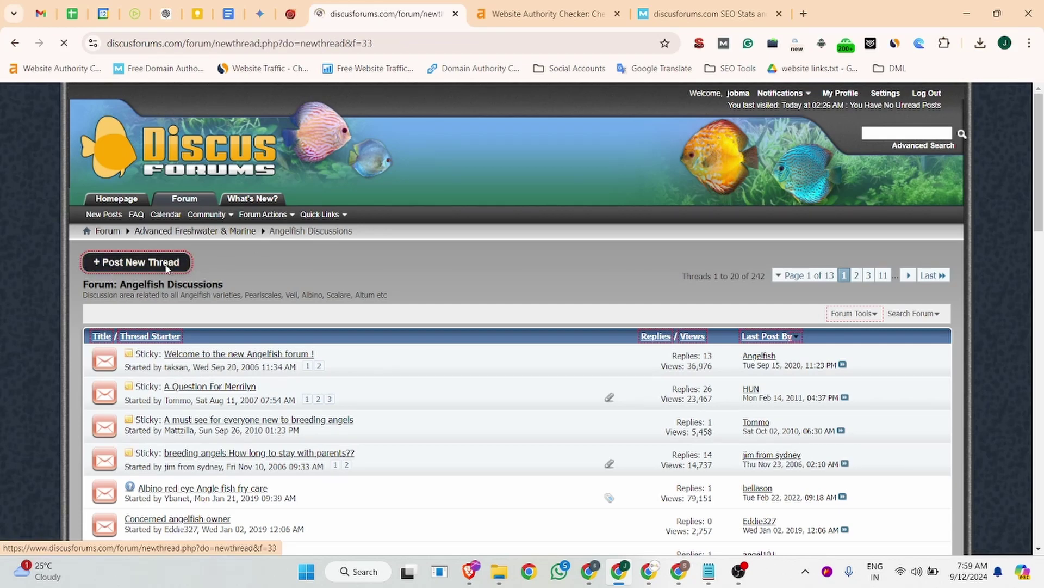
scroll(186, 333, "down", 2)
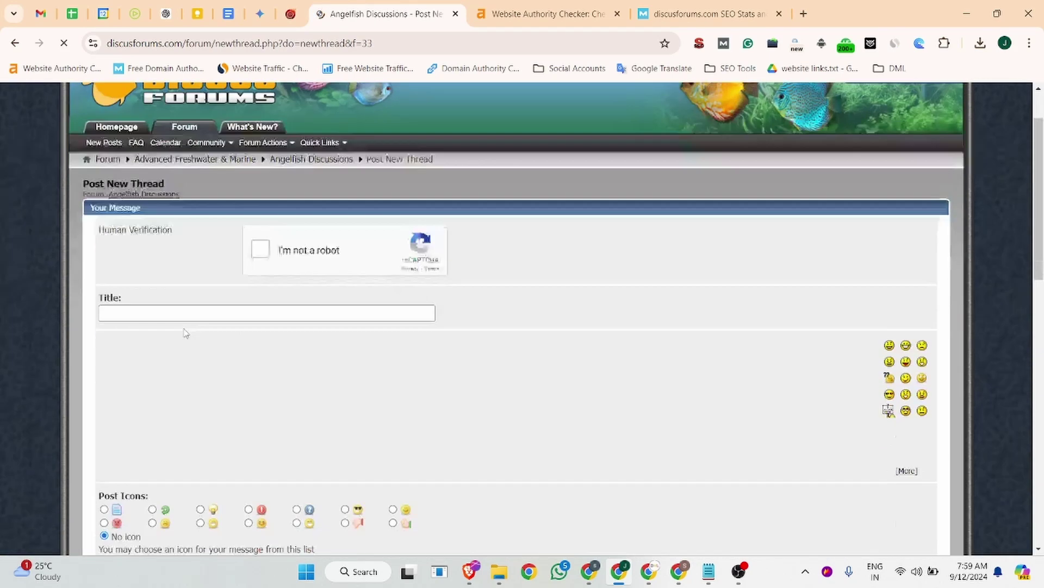
left_click(267, 187)
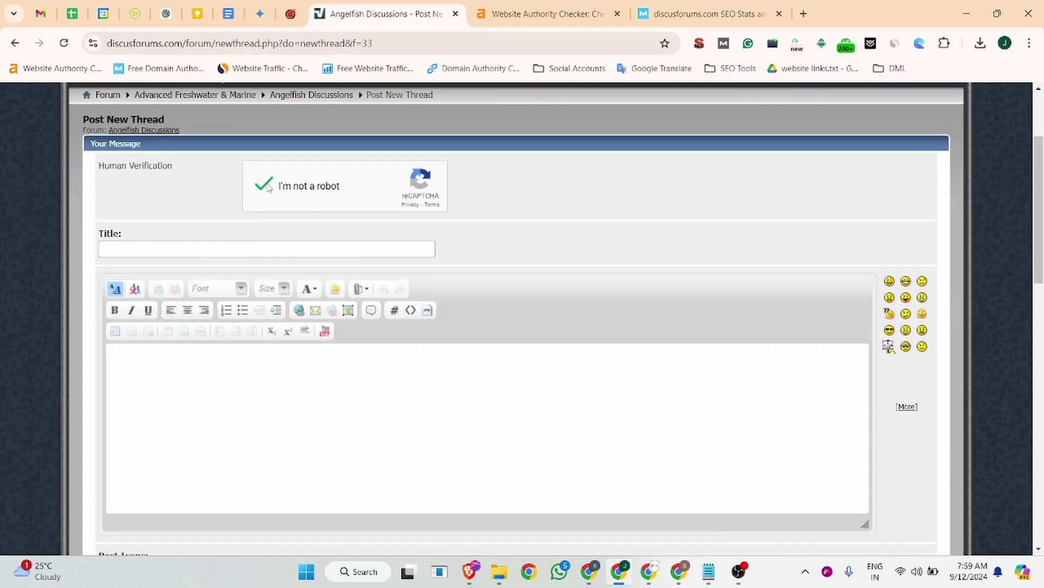
- Copy the heading of Jobma's one-way video interviews page and title the thread "One-Way Video Interviewing Software | Jobma"
left_click(130, 250)
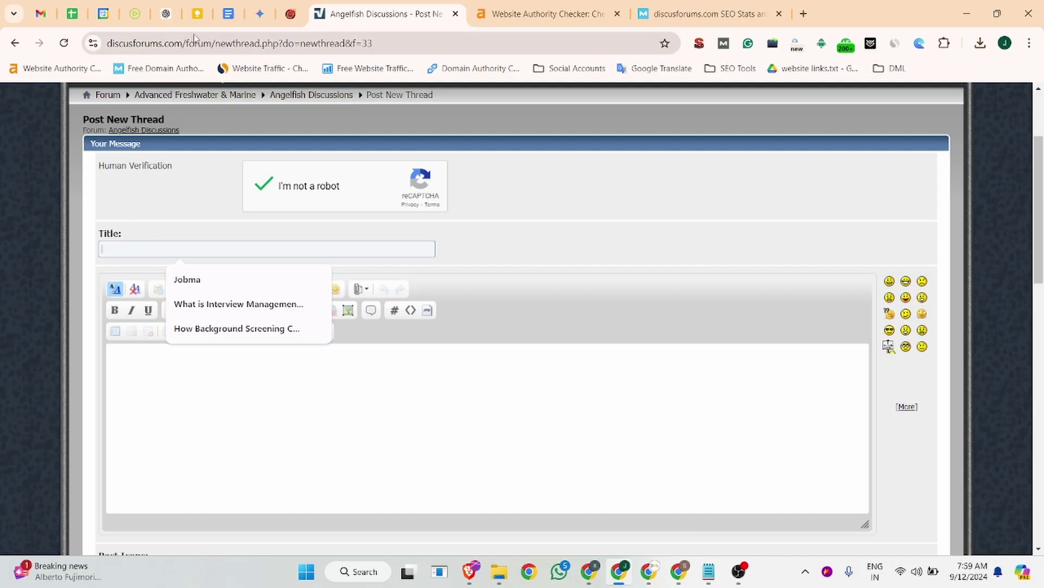
left_click(135, 14)
mouse_move(568, 104)
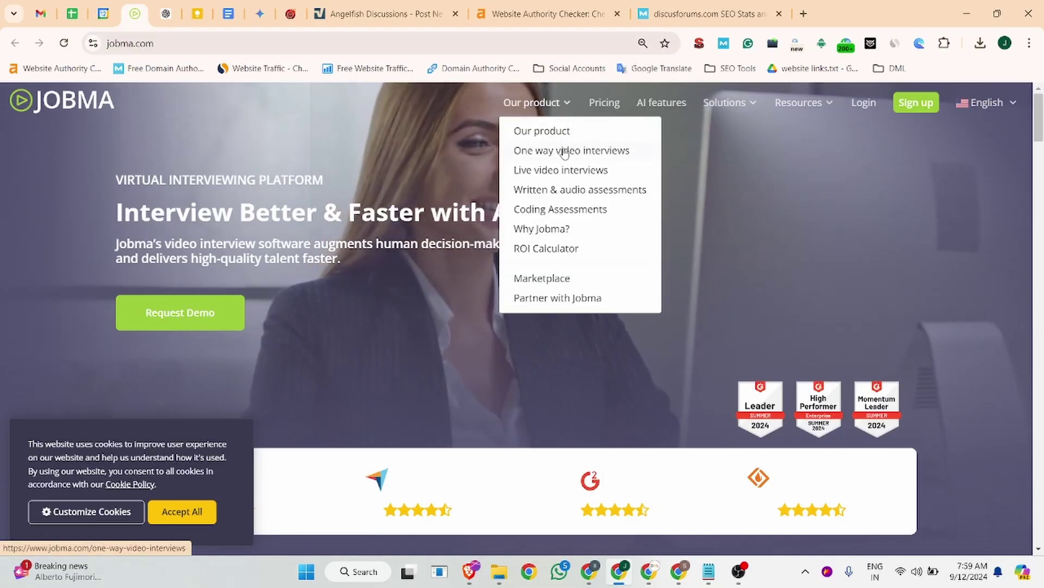
left_click(563, 150)
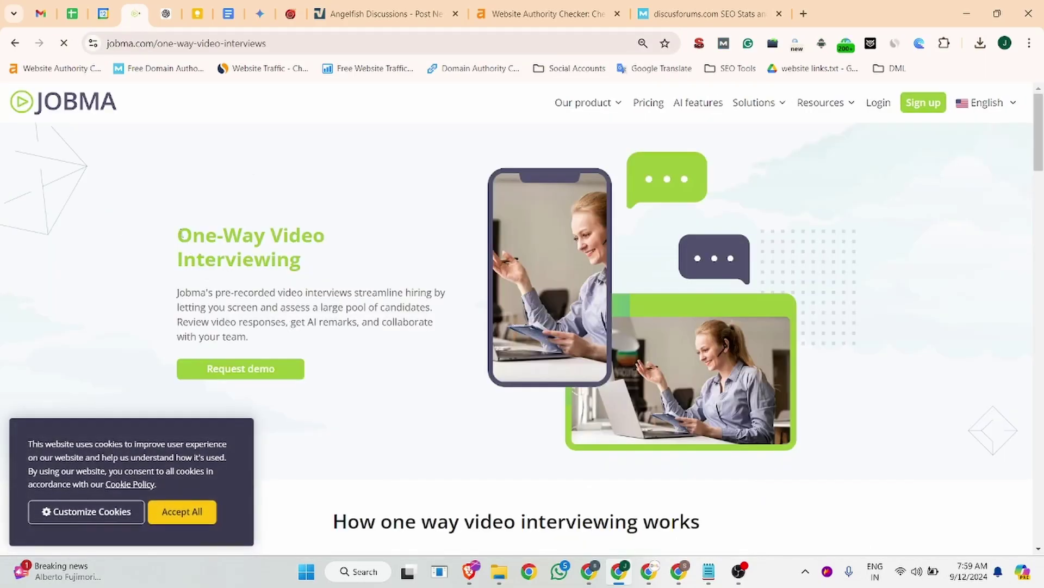
left_click_drag(177, 232, 330, 250)
key("ctrl+c")
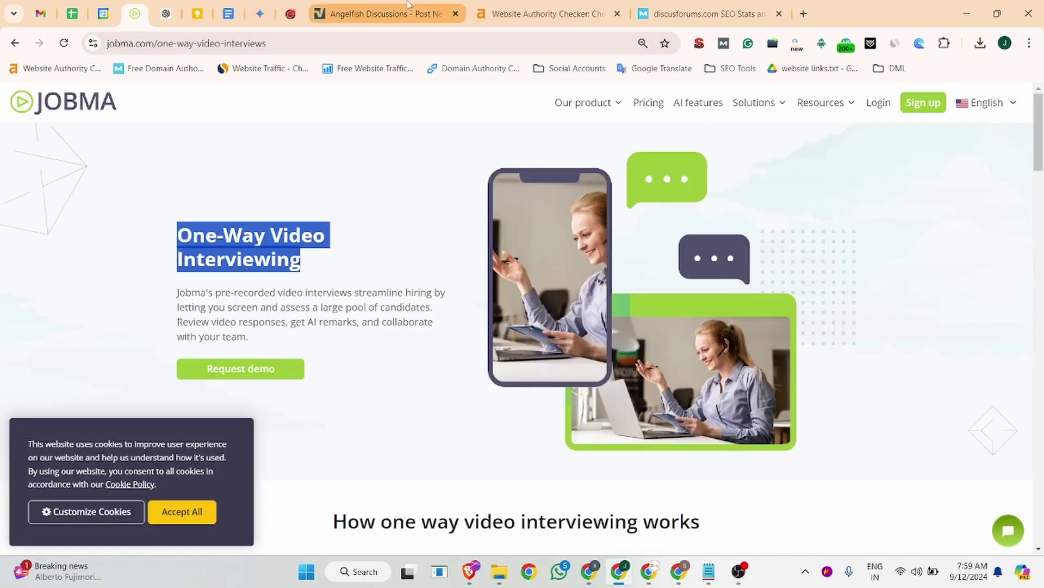
left_click(410, 11)
left_click(171, 249)
key("ctrl+v")
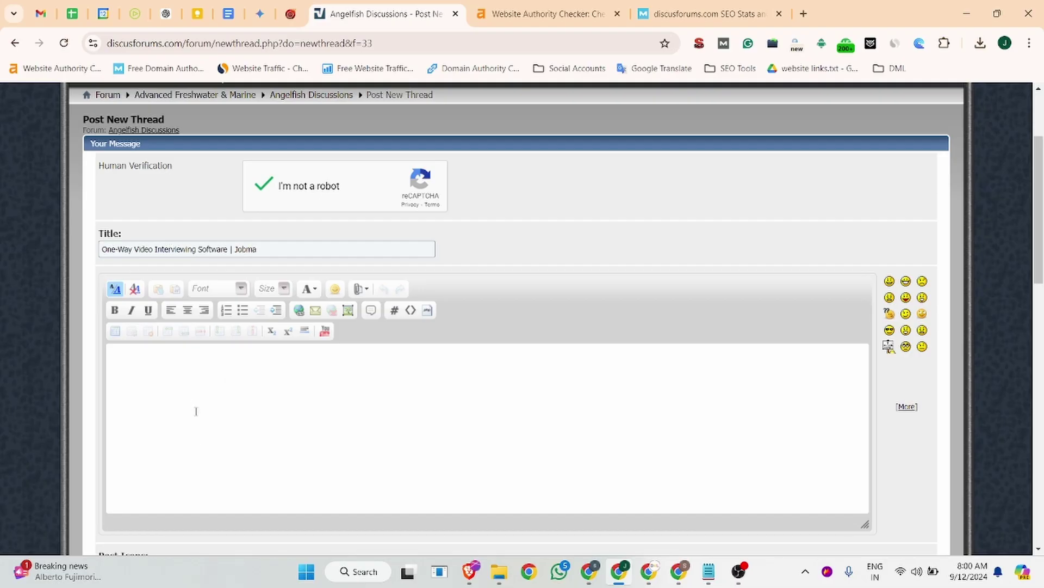
- Copy the introductory paragraph below the heading of Jobma's one-way video interviews page into the thread's message body
left_click(139, 12)
left_click_drag(268, 338, 165, 301)
key("ctrl+c")
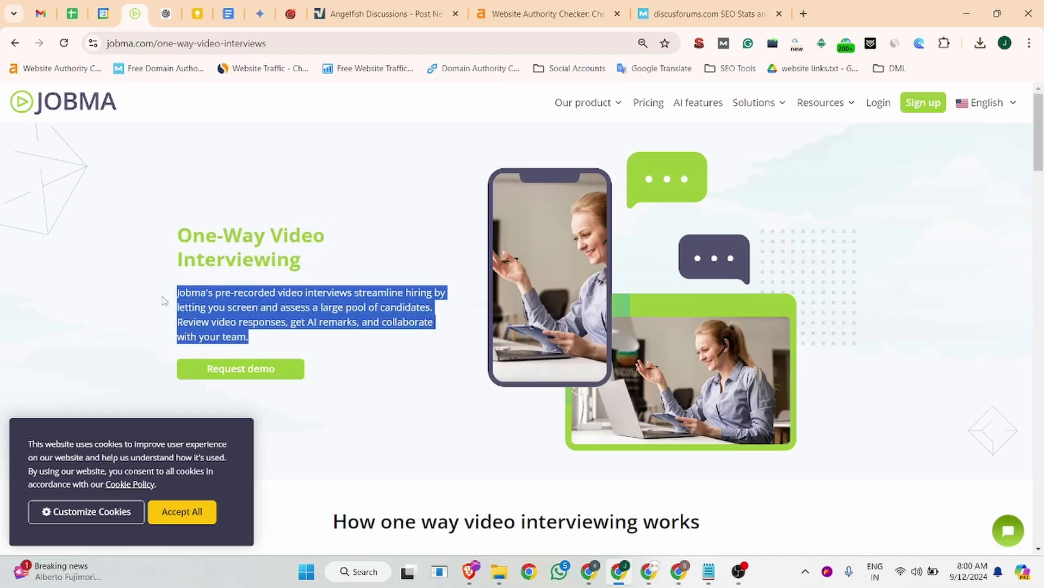
left_click(384, 7)
left_click(198, 380)
key("ctrl+v")
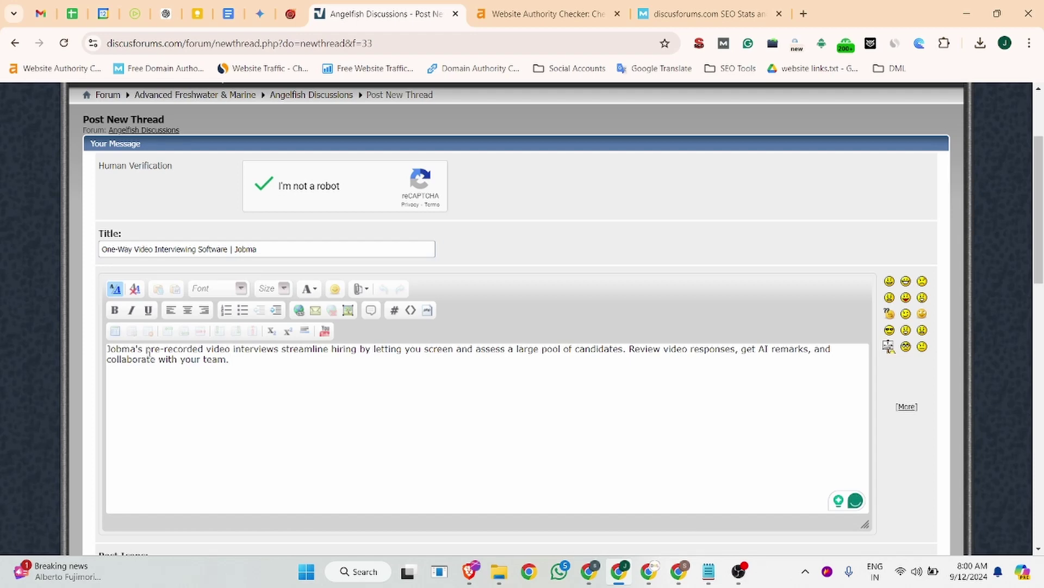
left_click_drag(183, 355, 282, 351)
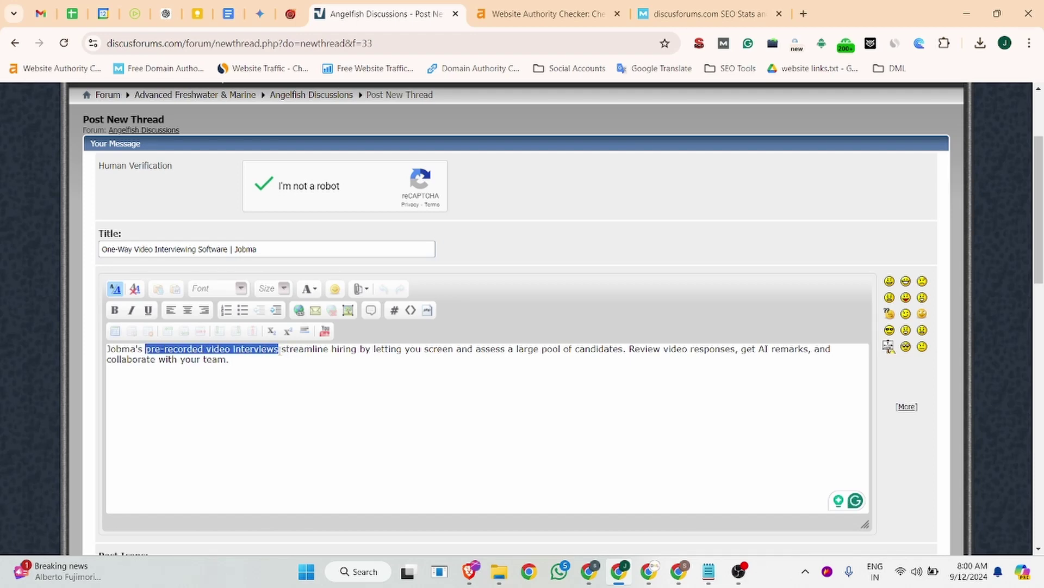
left_click(138, 8)
left_click_drag(321, 44, 75, 49)
key("ctrl+c")
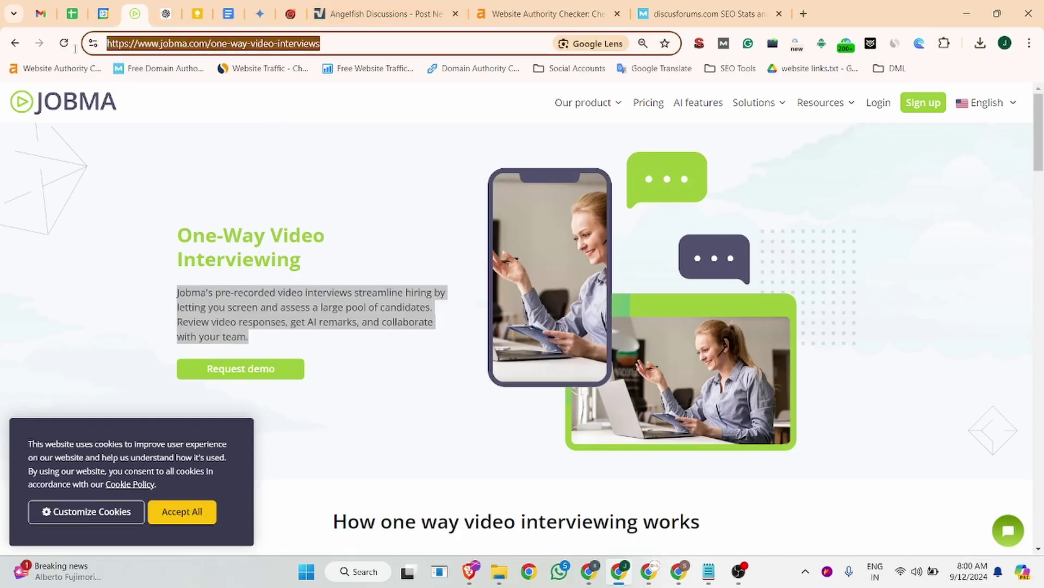
left_click(419, 10)
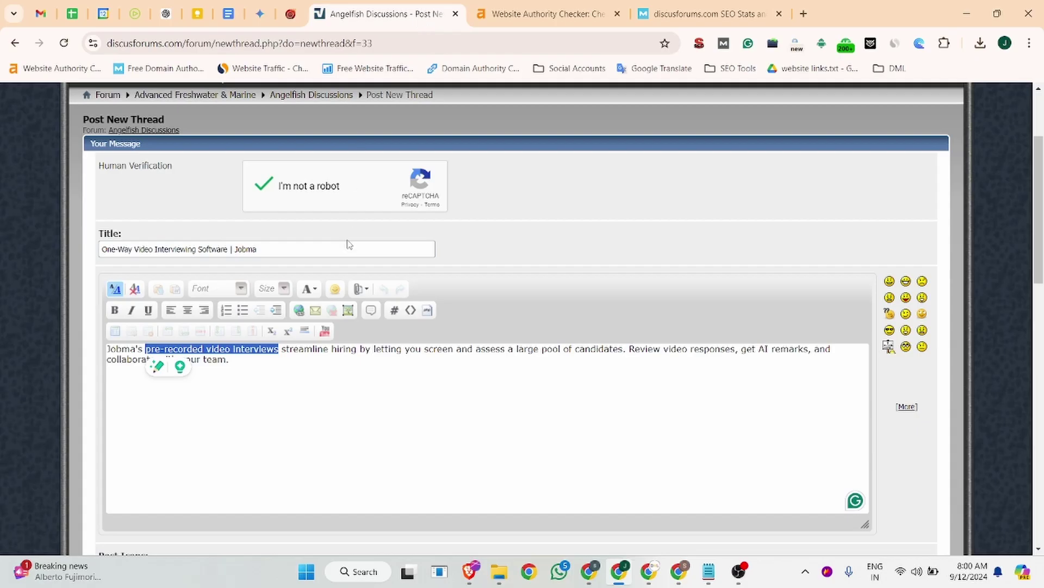
left_click(299, 310)
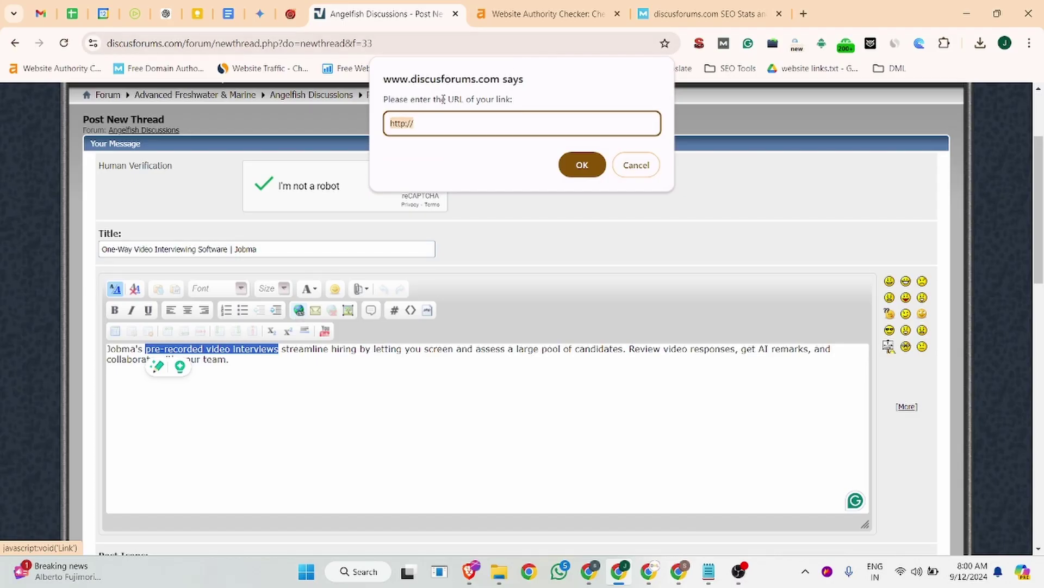
key("ctrl+v")
left_click(583, 165)
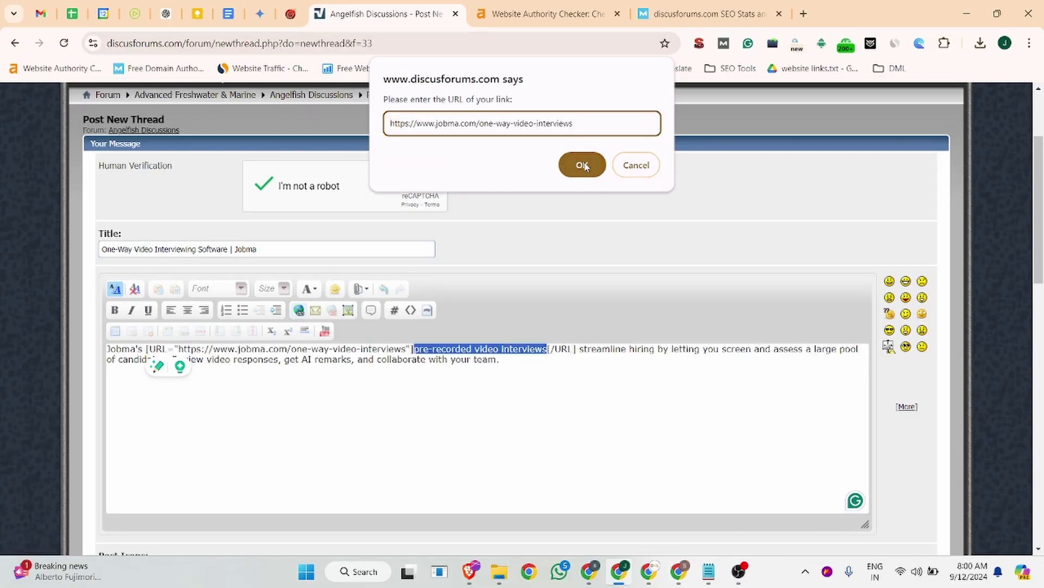
- Copy the linked phrase "pre-recorded video interviews" from the message and add it as the thread's tag
scroll(338, 409, "down", 5)
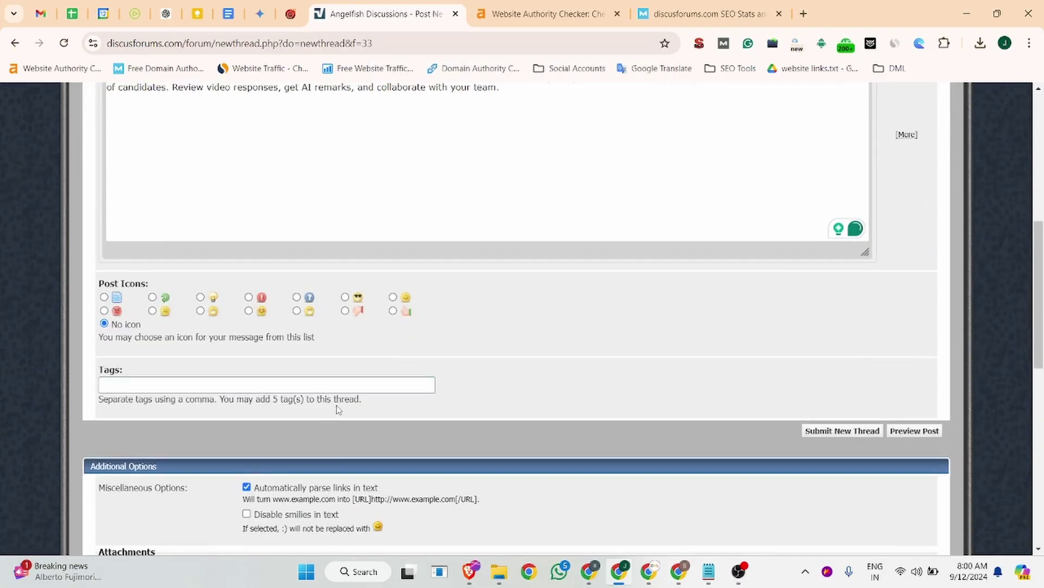
scroll(239, 358, "up", 5)
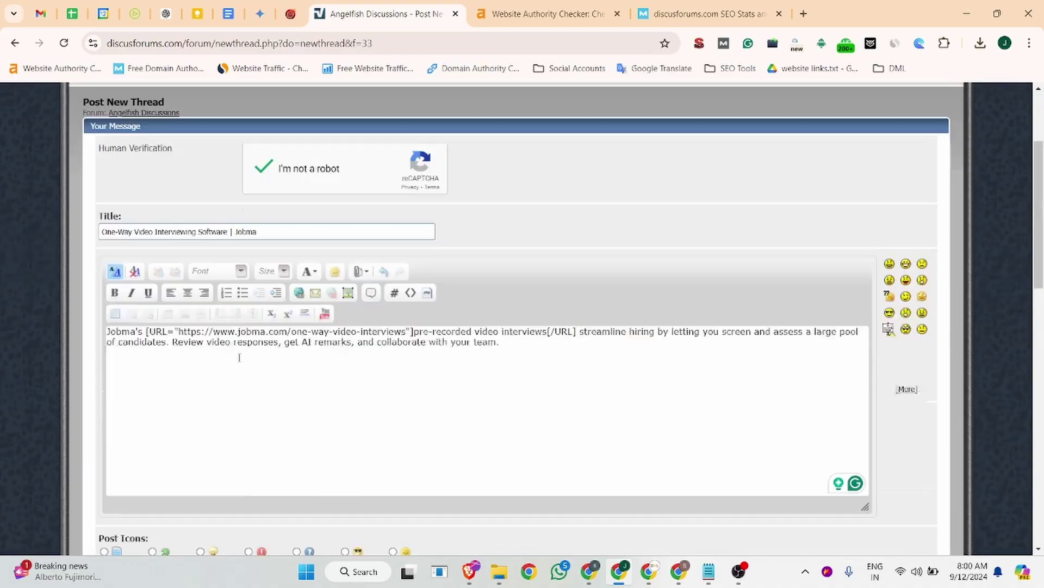
scroll(239, 358, "up", 1)
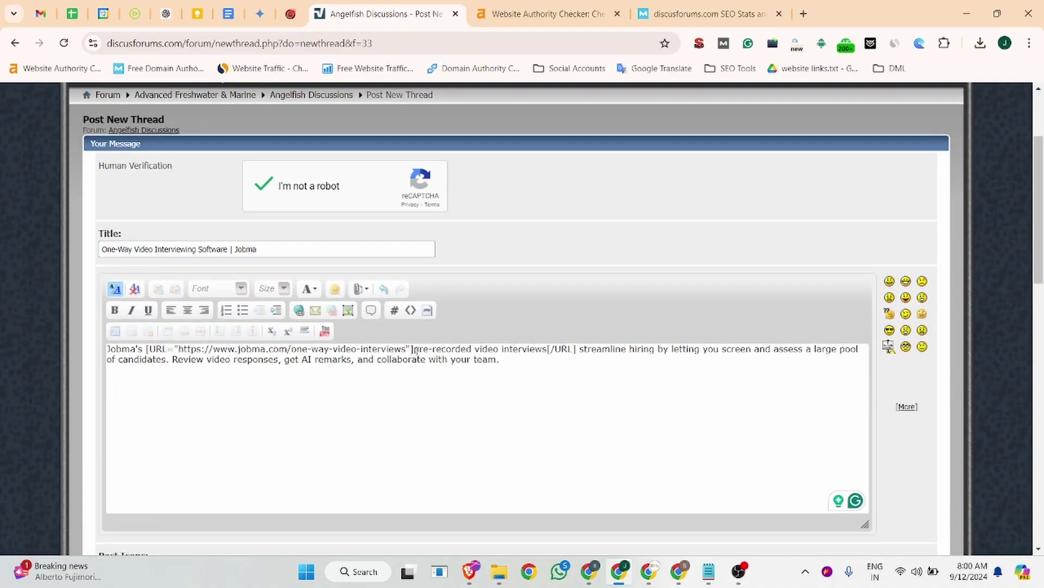
left_click_drag(416, 353, 548, 351)
key("ctrl+c")
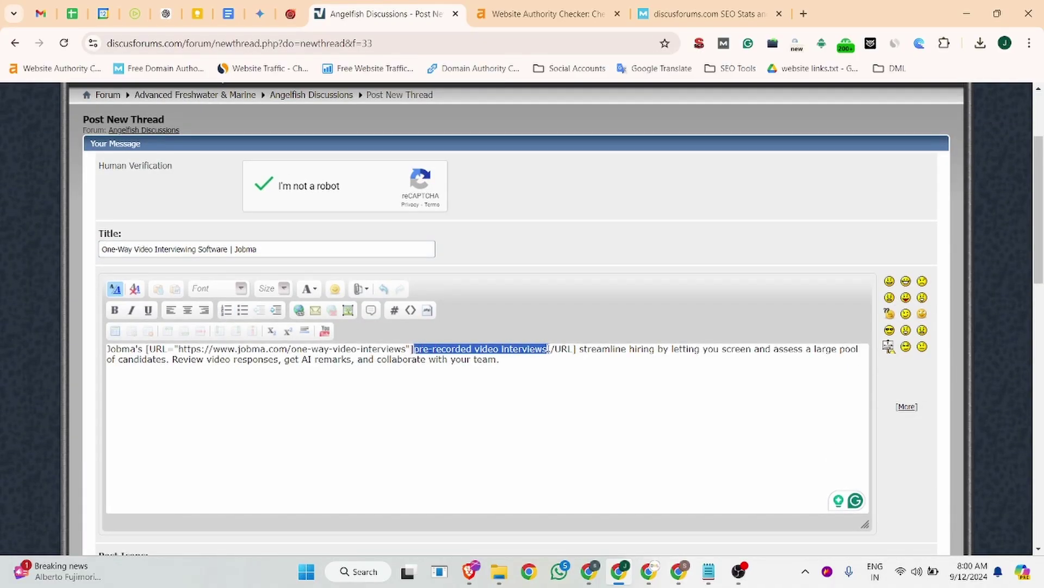
scroll(174, 419, "down", 3)
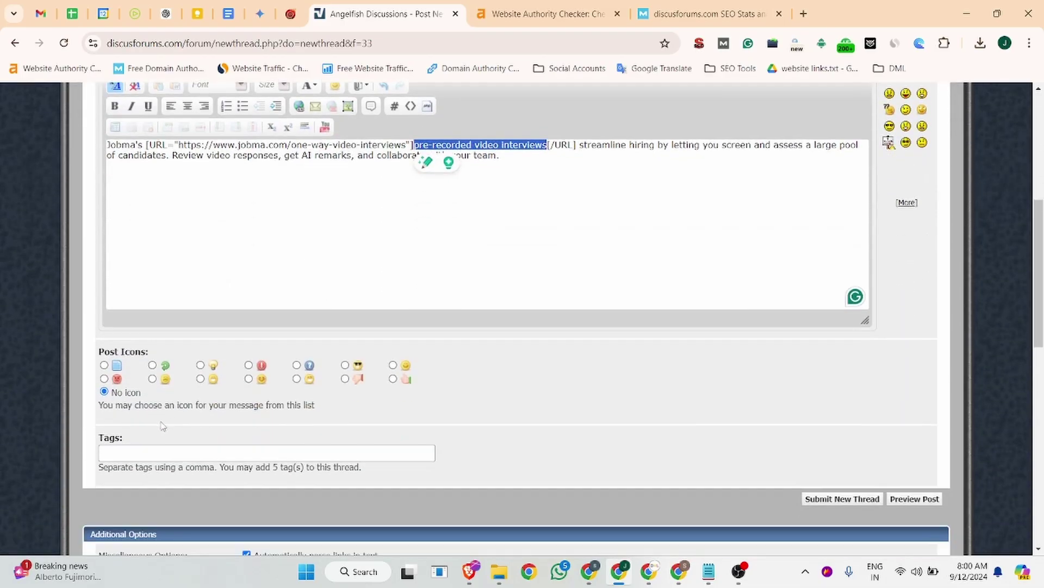
left_click(121, 452)
key("ctrl+v")
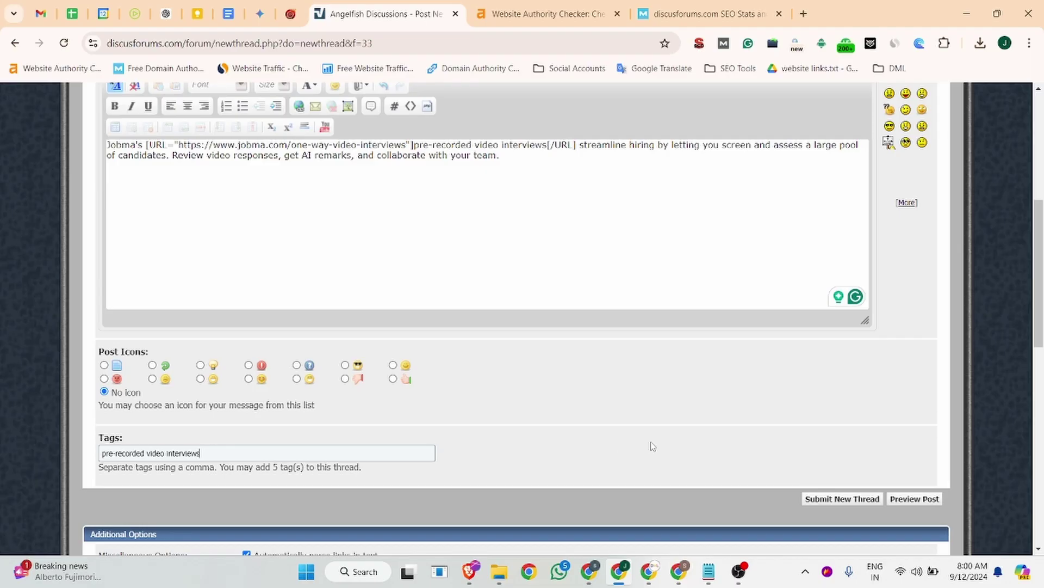
- Repeat the human verification and try to submit the new thread
scroll(651, 448, "down", 6)
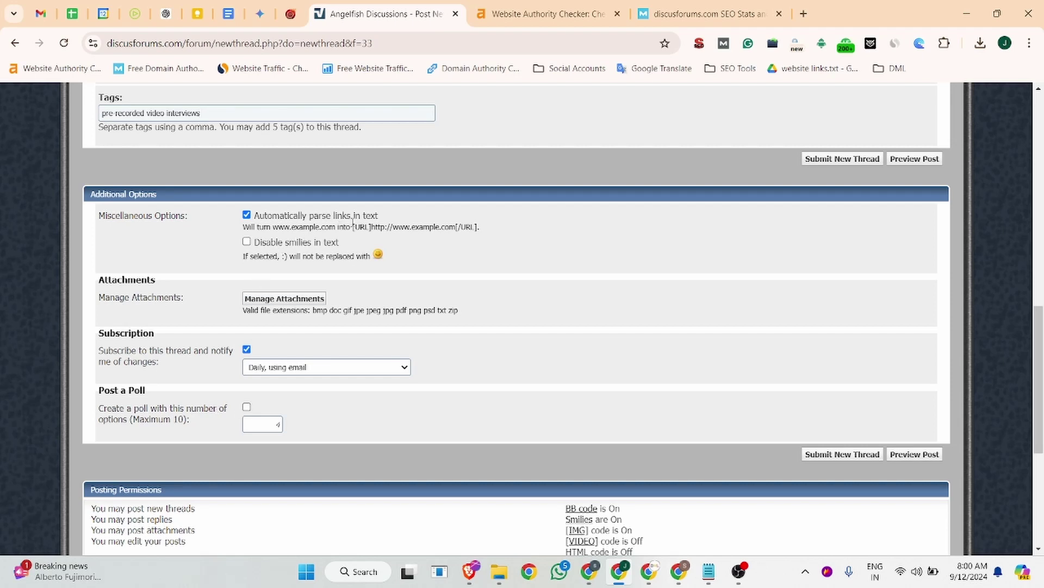
scroll(354, 227, "up", 10)
left_click(261, 313)
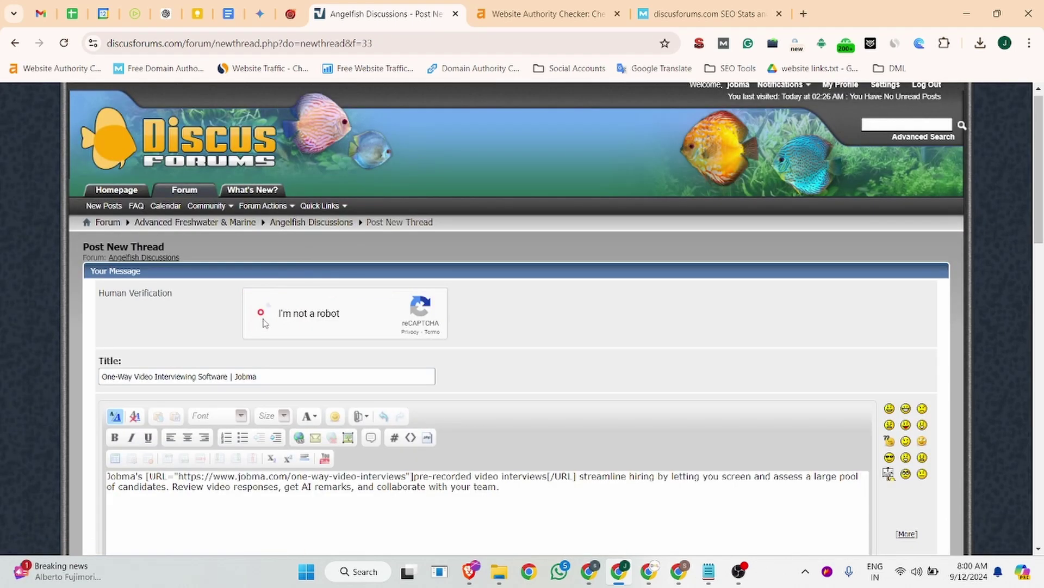
scroll(266, 316, "down", 10)
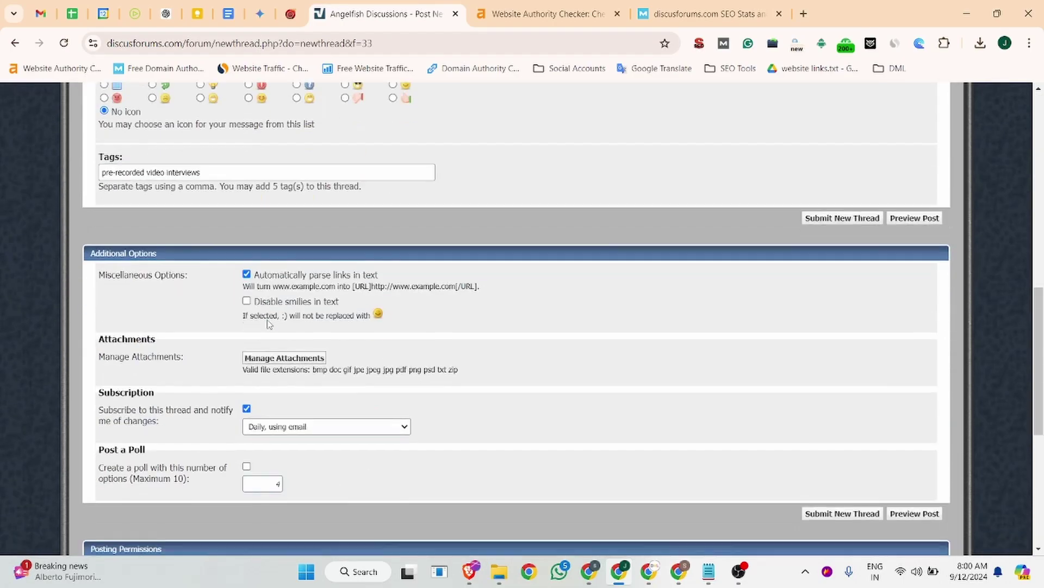
scroll(265, 332, "down", 5)
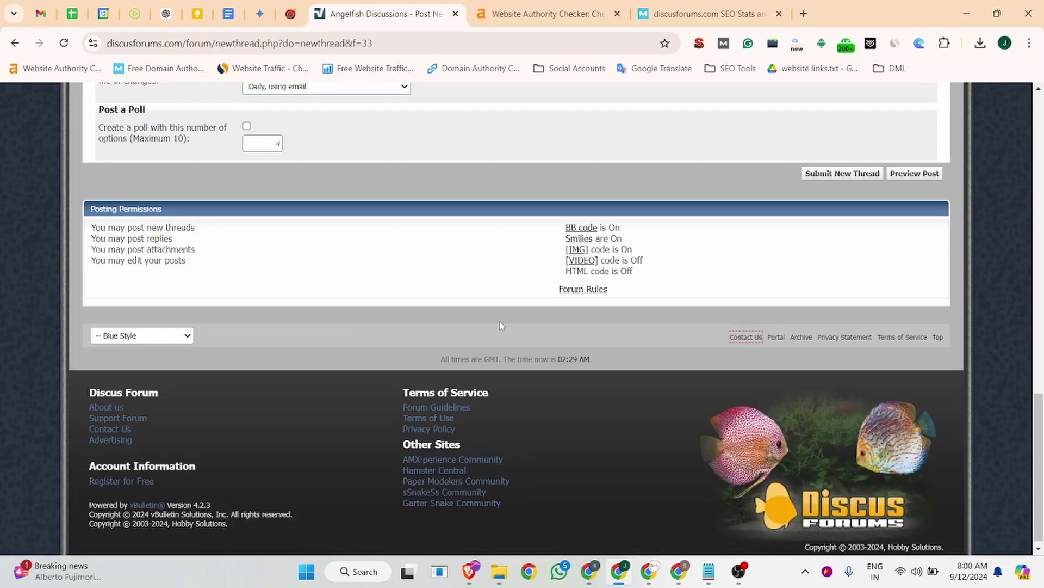
left_click(823, 176)
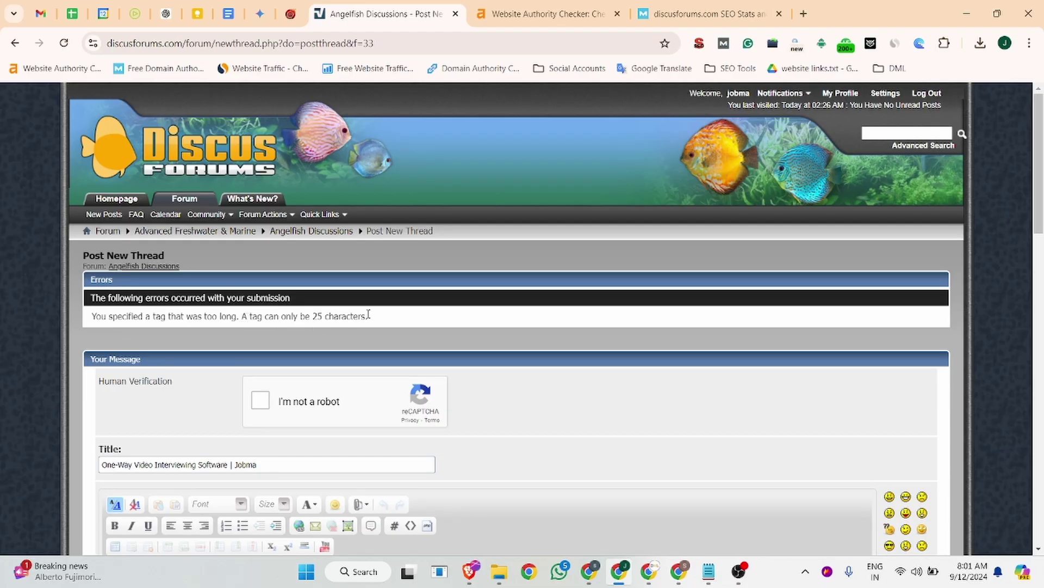
- Replace the overlong thread tag with "software, interview" and try to submit the new thread
scroll(304, 332, "down", 5)
scroll(316, 334, "down", 12)
scroll(234, 305, "up", 6)
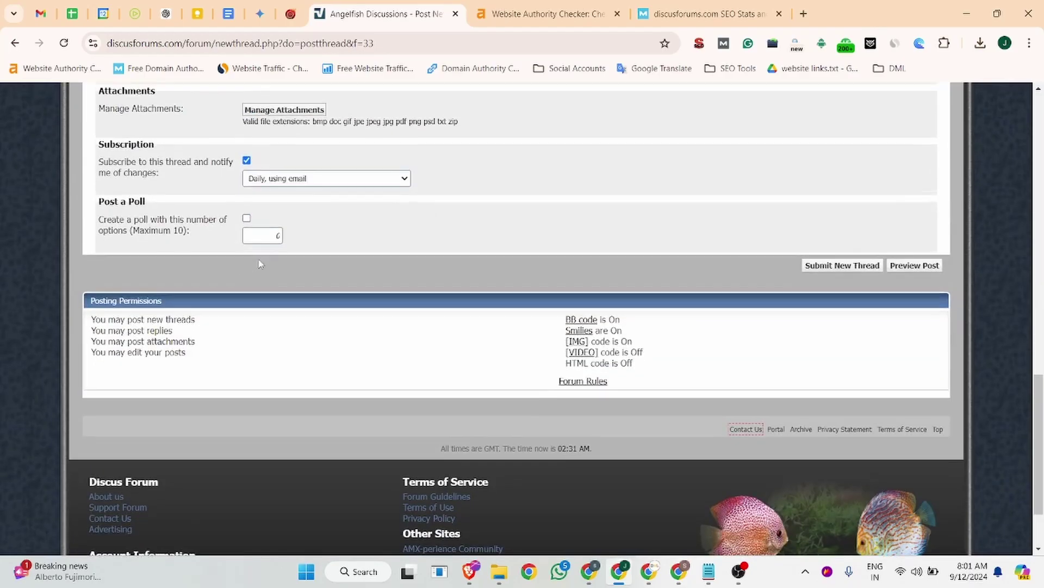
left_click_drag(231, 264, 102, 260)
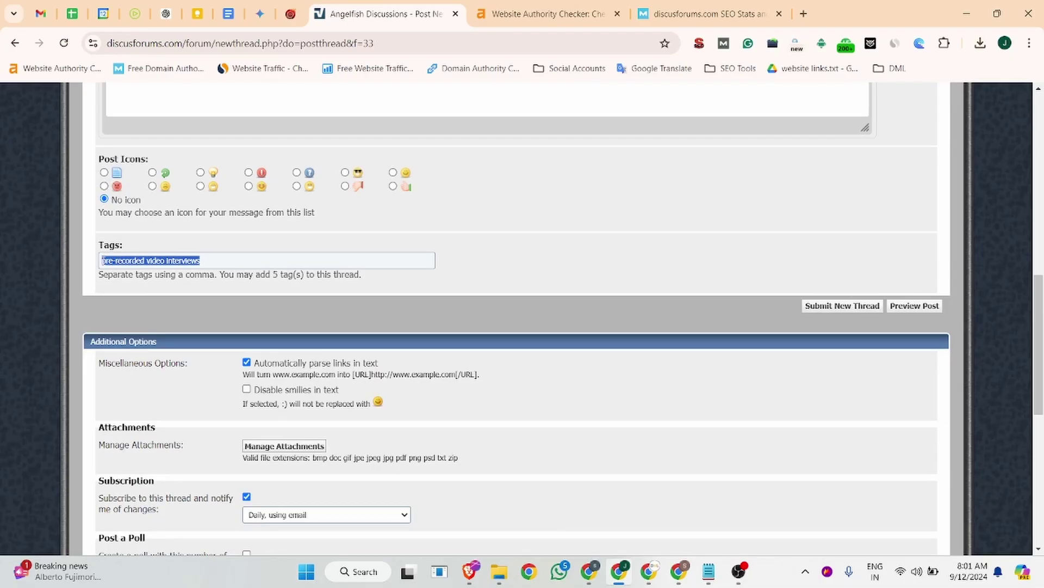
type("software")
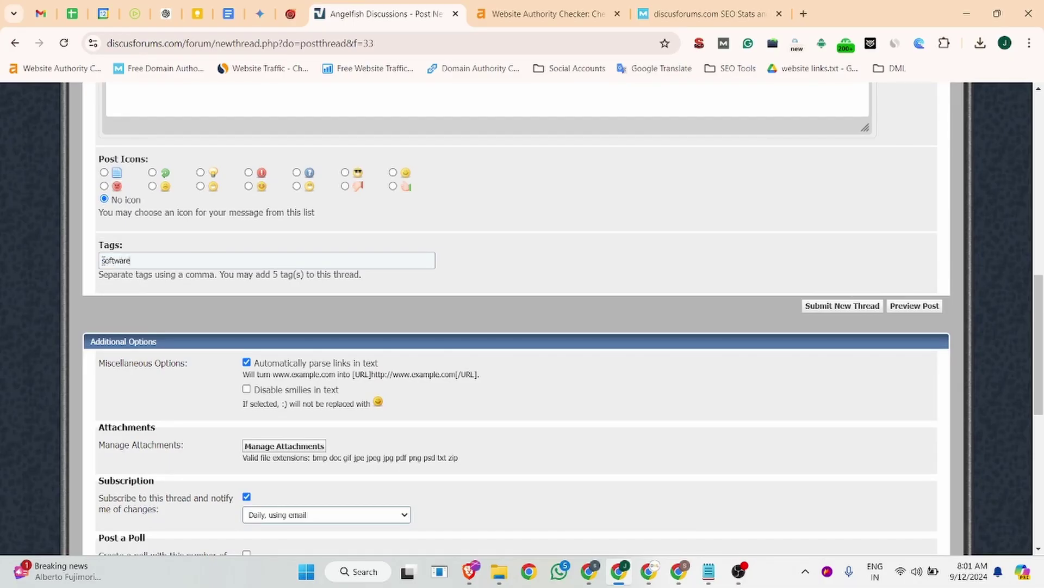
type(", interview")
left_click(814, 306)
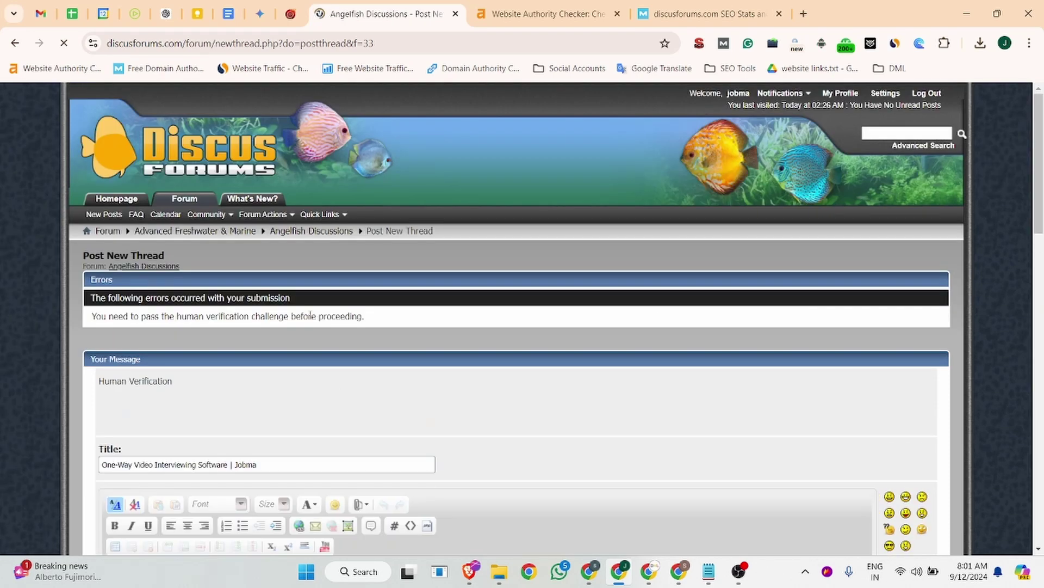
- Complete the "I'm not a robot" verification and submit the new thread to Angelfish Discussions again
left_click(257, 403)
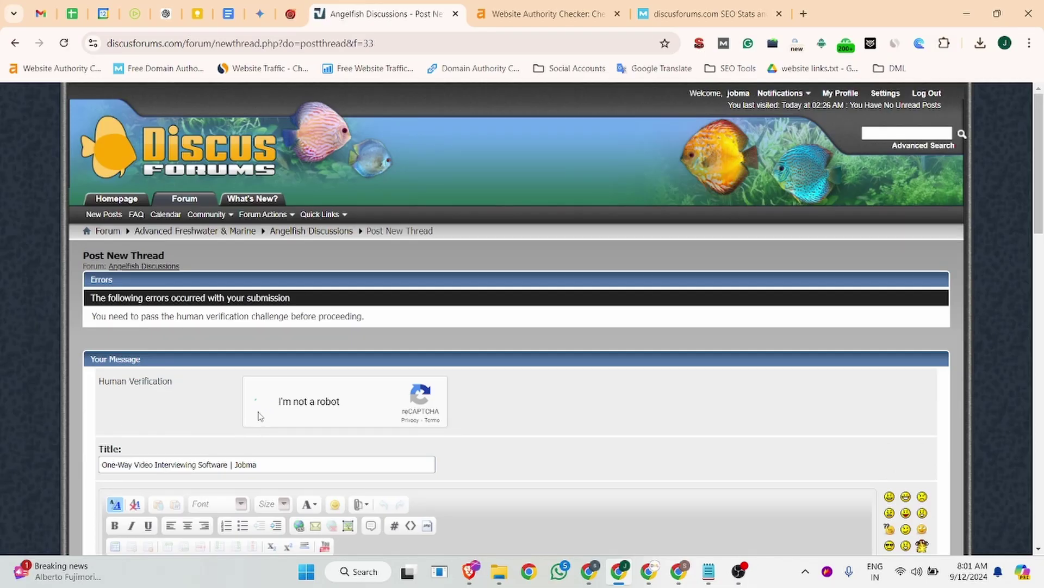
scroll(840, 381, "down", 10)
left_click(844, 375)
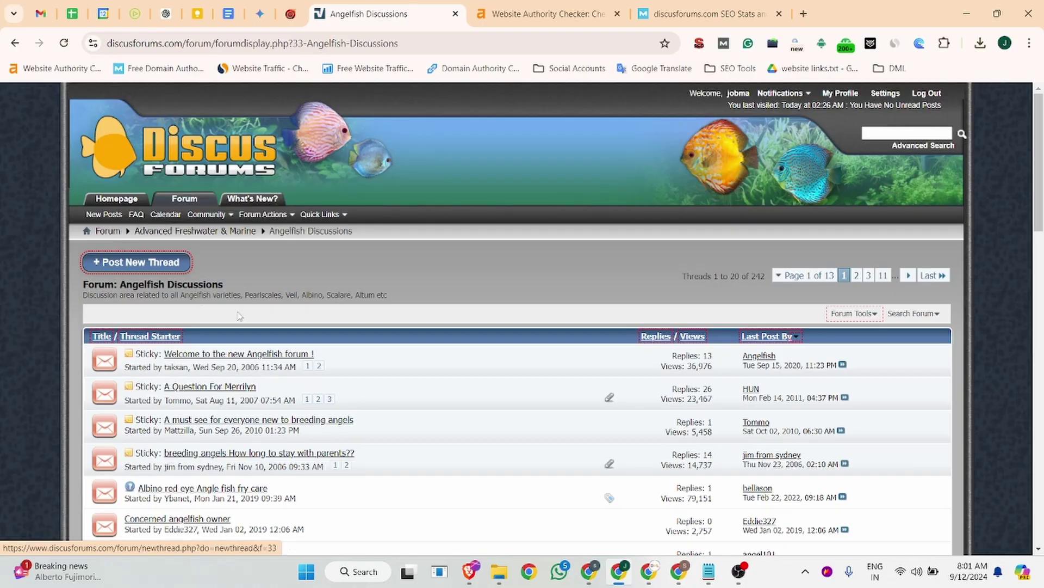
- Look through the Angelfish Discussions thread list and its display options for the submitted Jobma thread
scroll(195, 218, "down", 10)
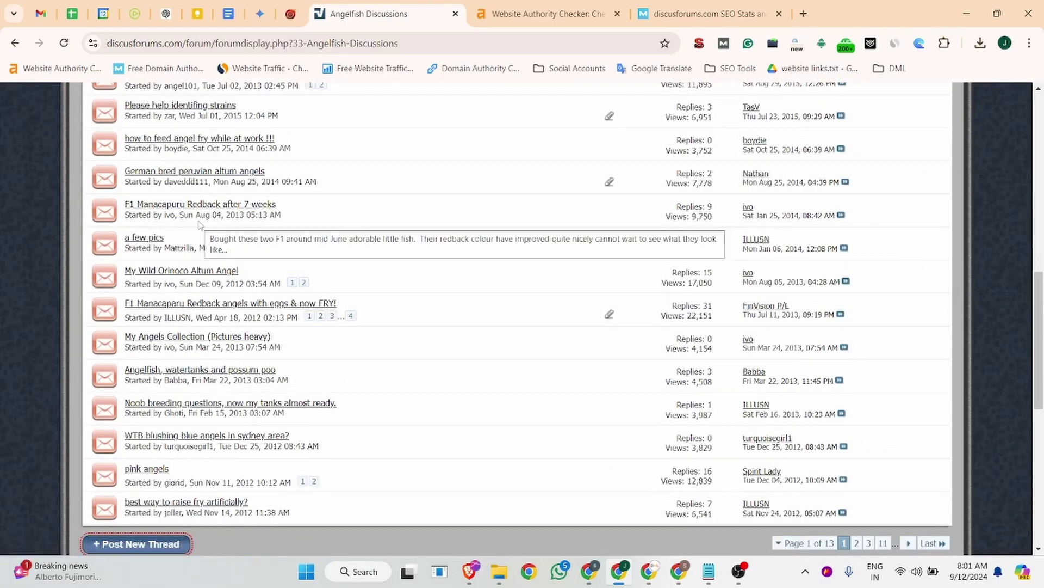
scroll(202, 229, "down", 5)
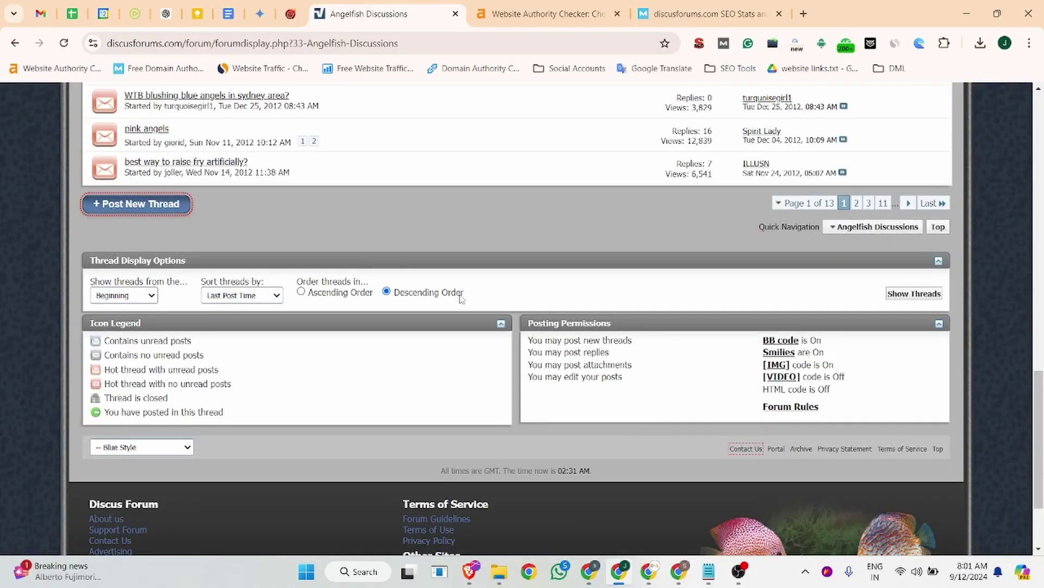
scroll(430, 280, "up", 6)
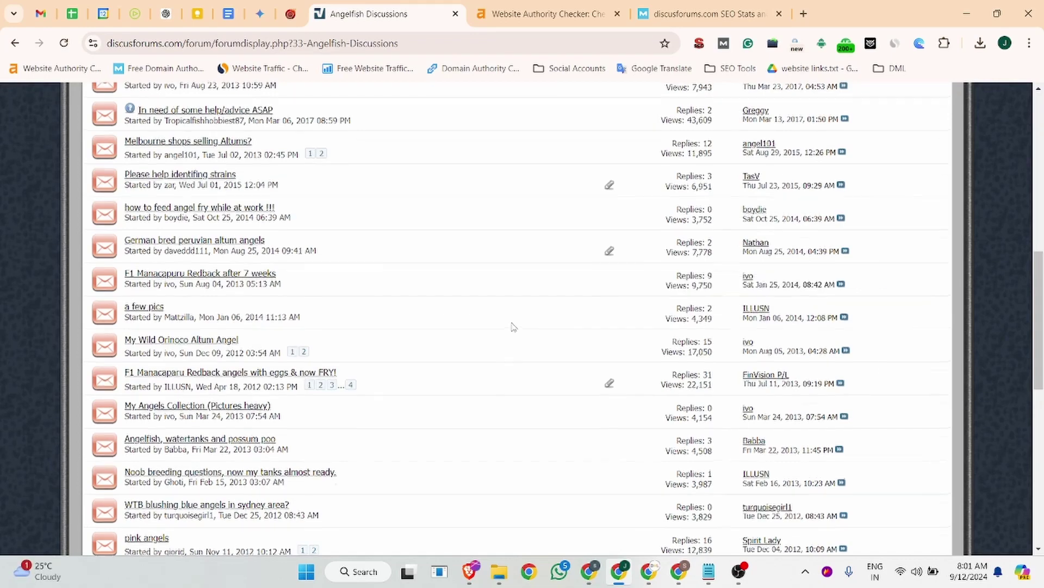
scroll(506, 323, "up", 8)
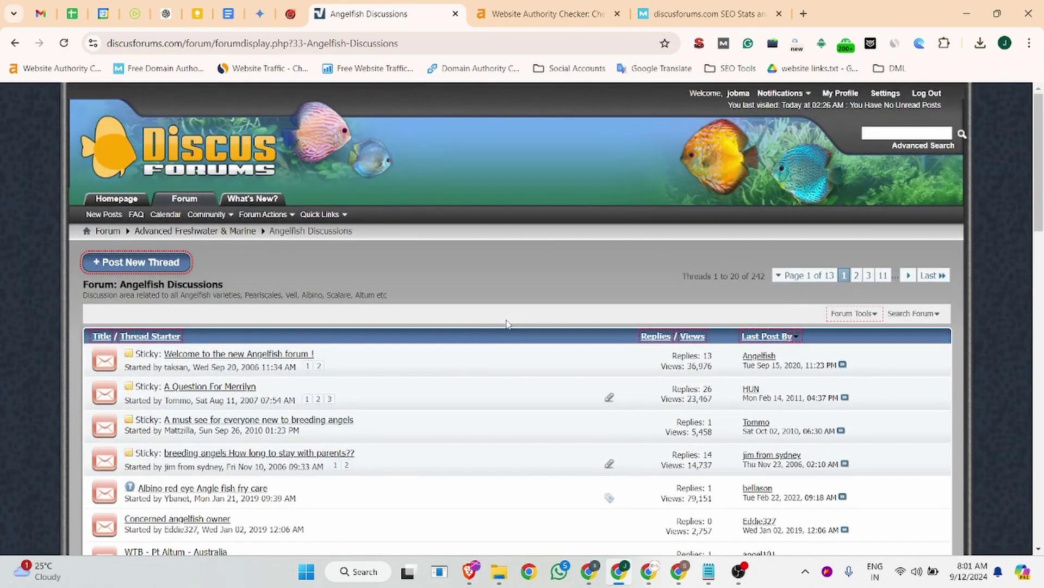